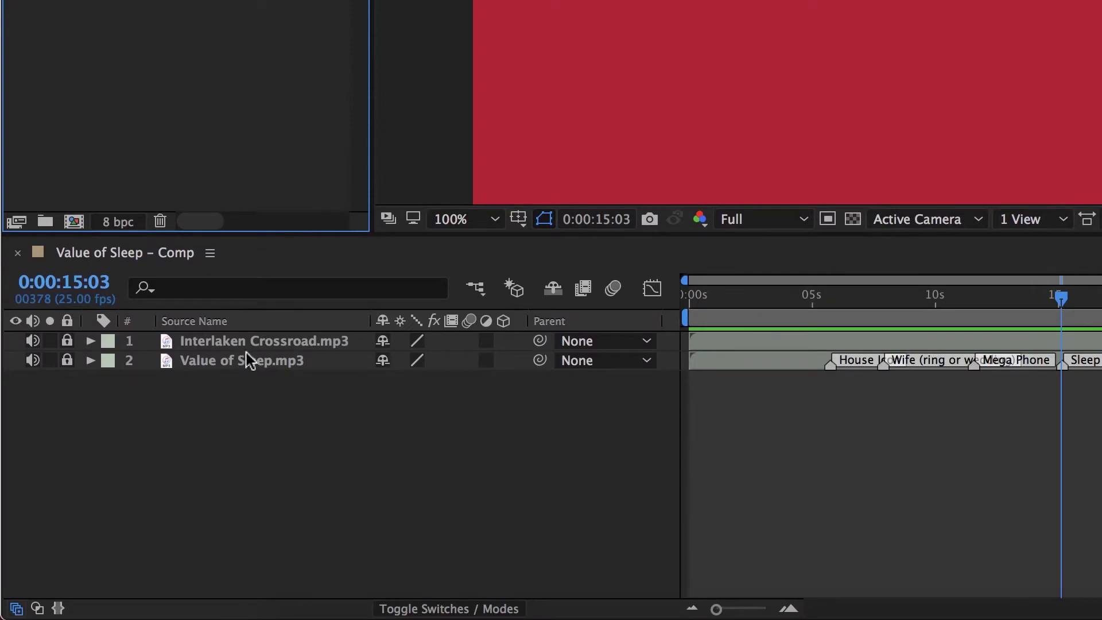
# - Preview the Value of Sleep.mp3 voiceover from about 2 seconds, then stop playback
pyautogui.click(249, 362)
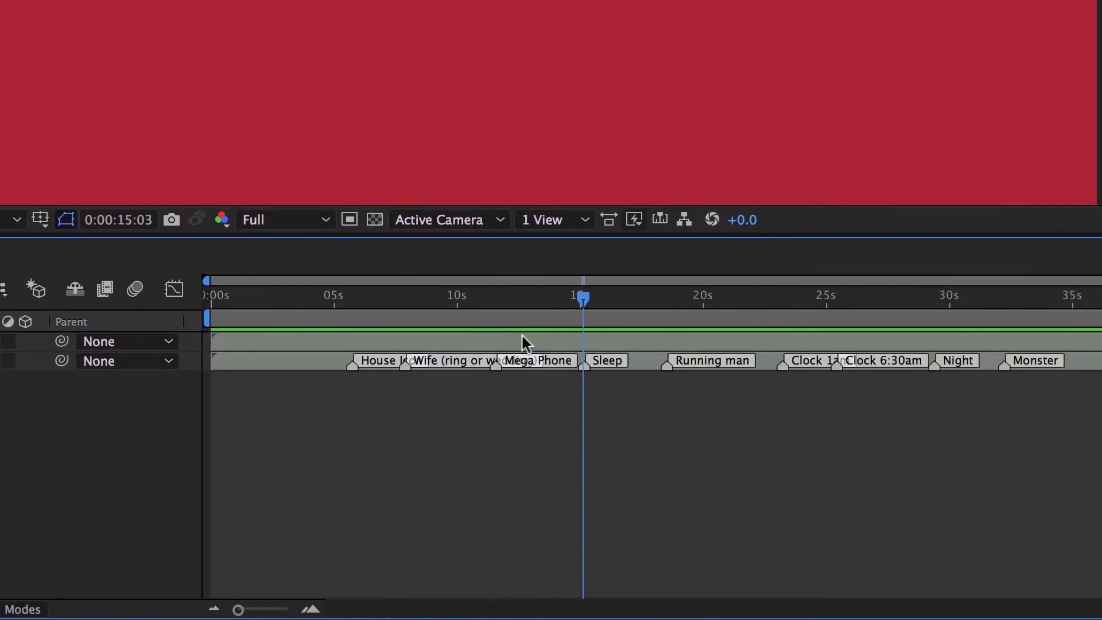
pyautogui.moveTo(546, 300); pyautogui.dragTo(274, 323)
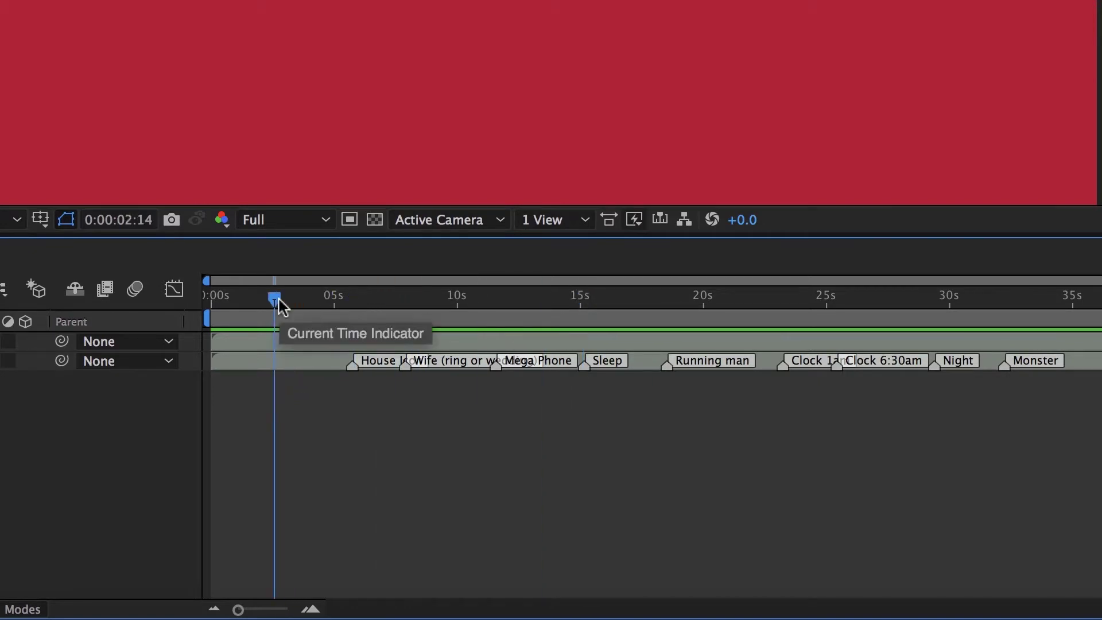
pyautogui.press('space')
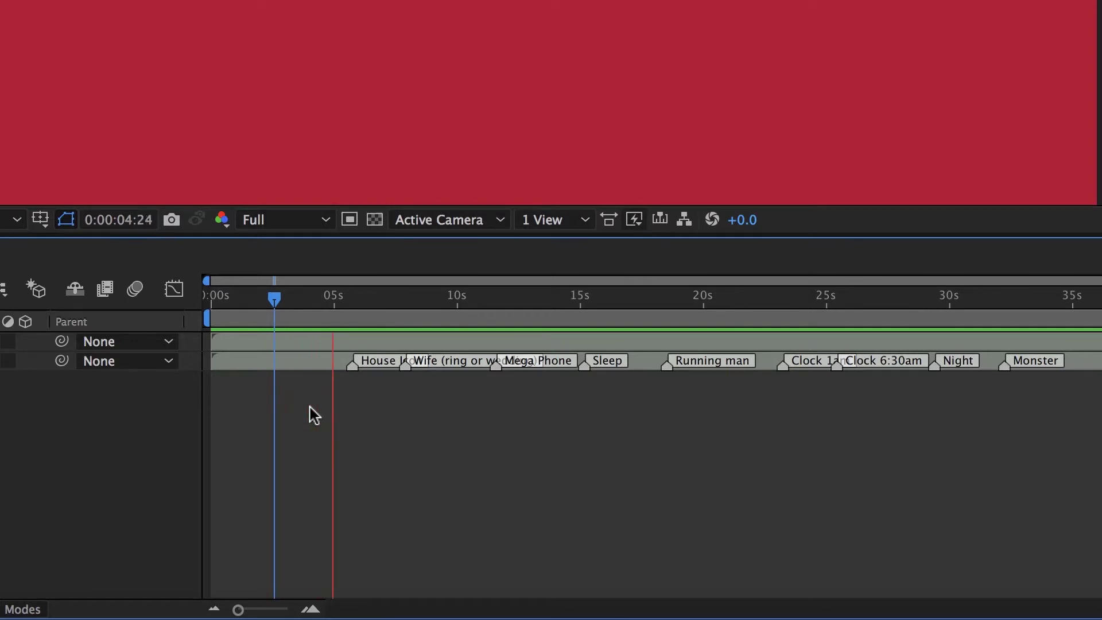
pyautogui.press('space')
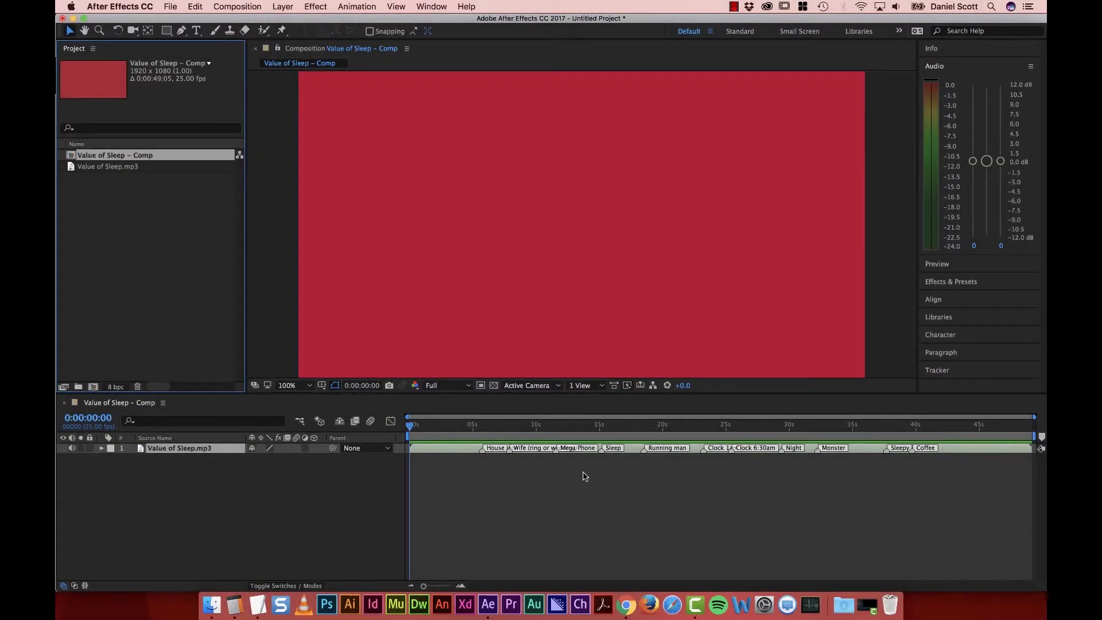
# - Park the playhead near 0:00:05:17 and switch to the Fiverr 'voice over' results in Chrome
pyautogui.moveTo(471, 427); pyautogui.dragTo(470, 429)
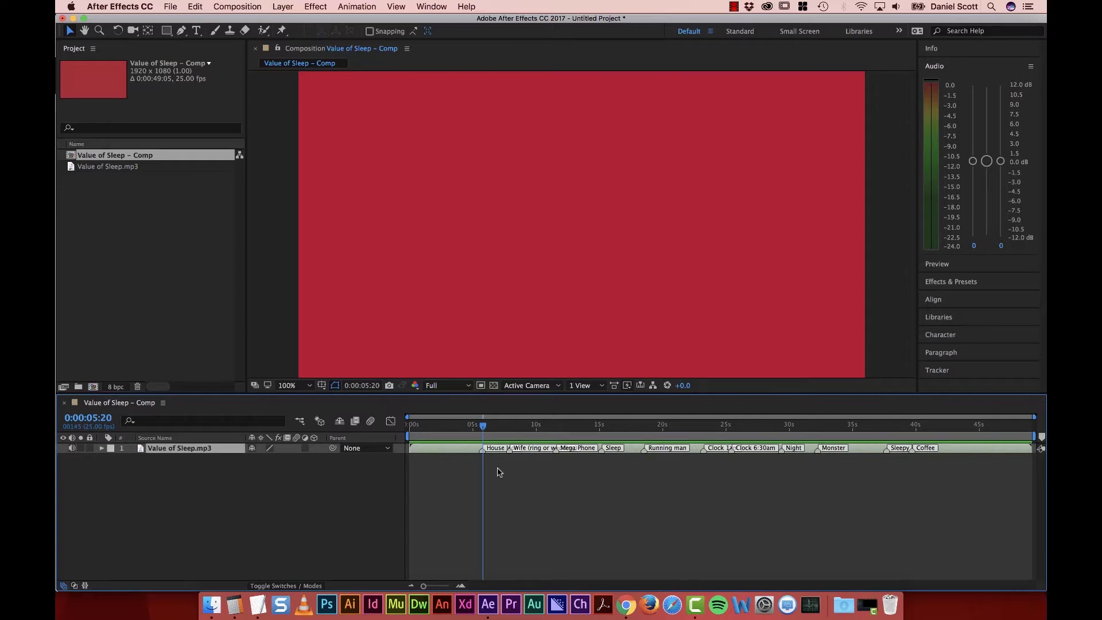
pyautogui.press('super+Tab')
pyautogui.press('super+Tab')
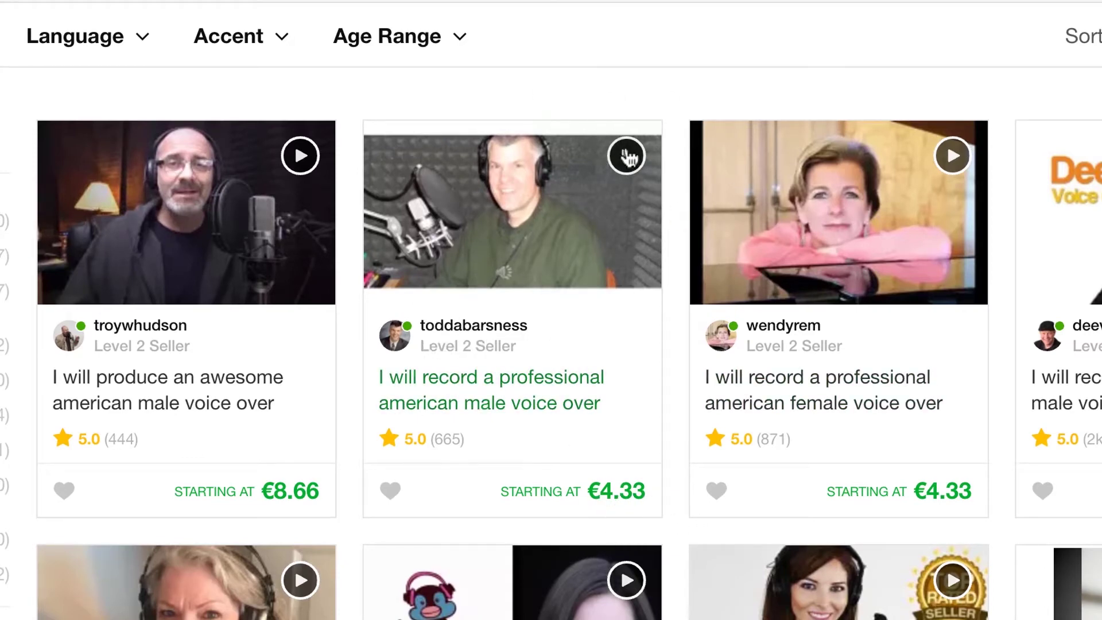
pyautogui.click(626, 155)
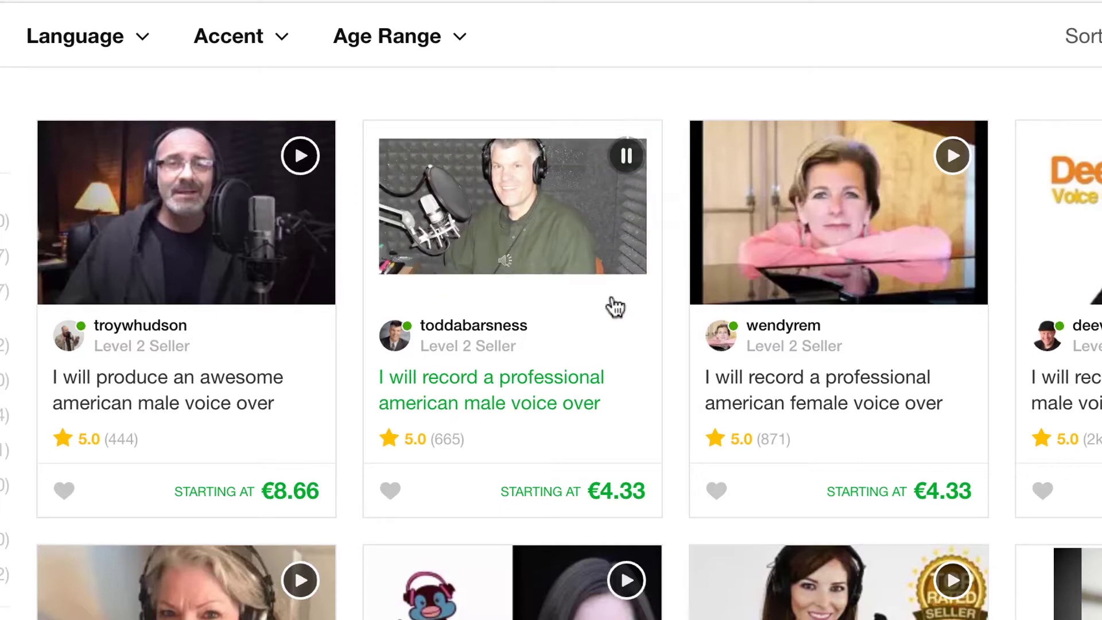
pyautogui.click(626, 156)
pyautogui.scroll(-8, 1008, 347)
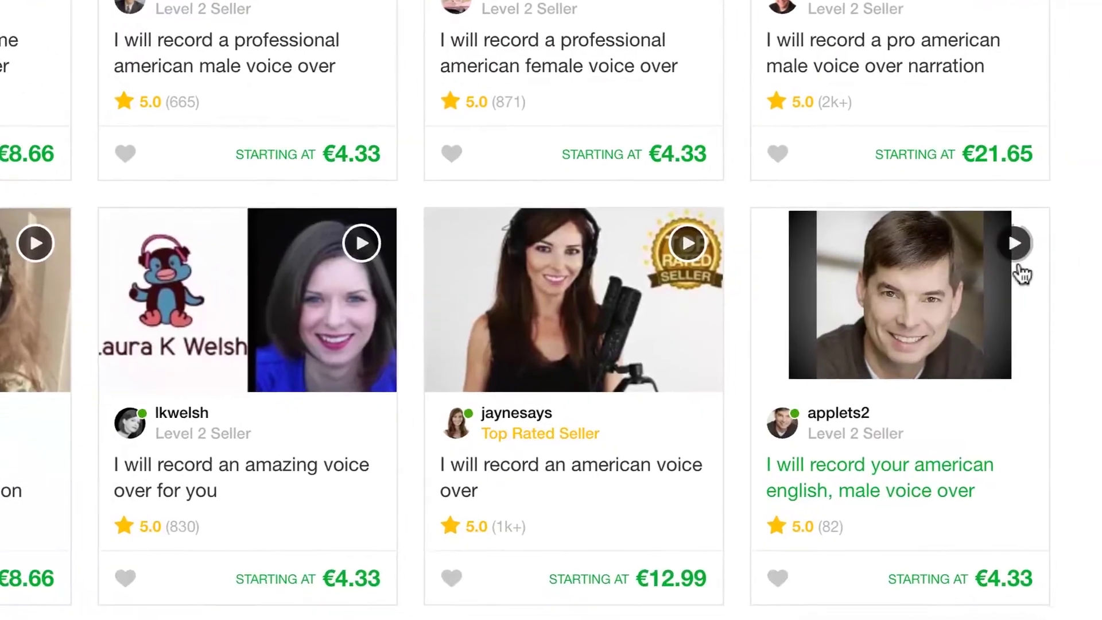
pyautogui.scroll(-5, 1004, 382)
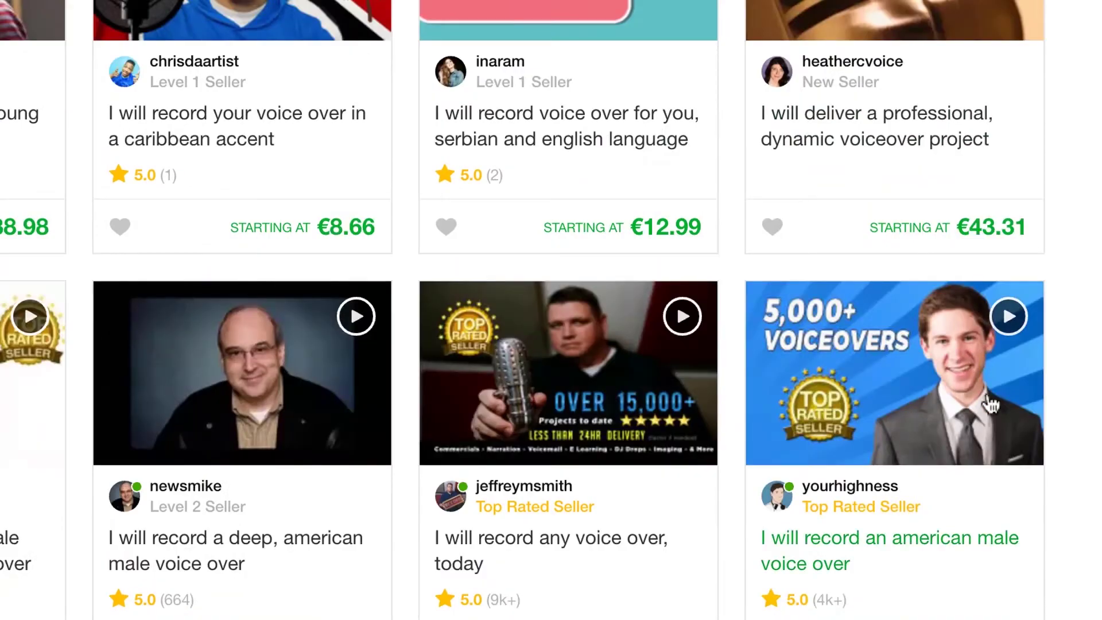
pyautogui.click(1009, 319)
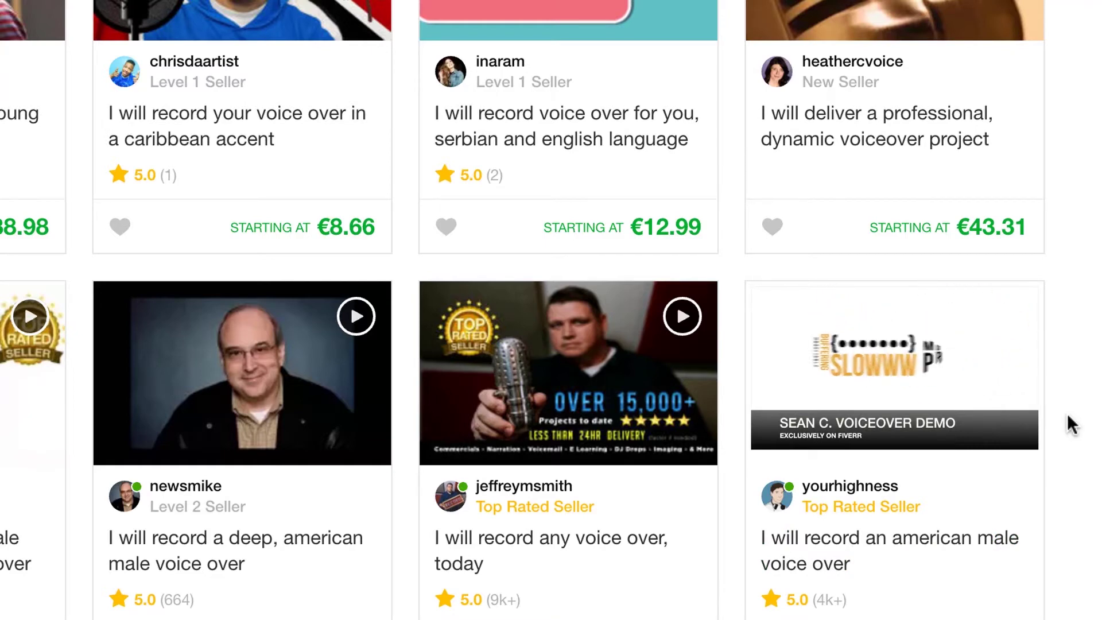
pyautogui.click(1016, 321)
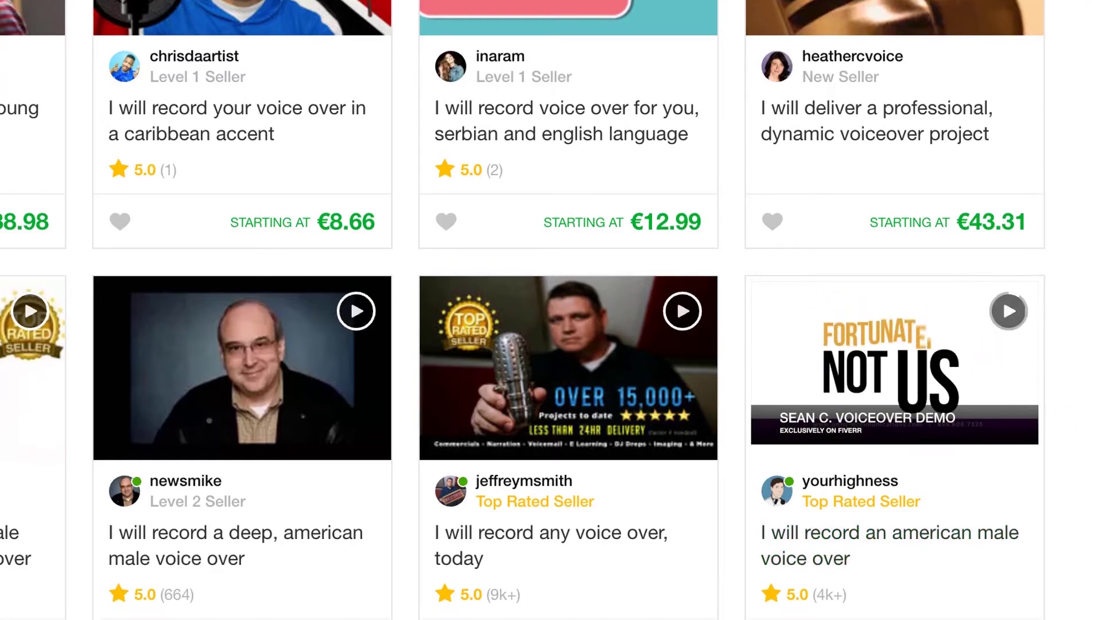
pyautogui.scroll(-5, 1042, 379)
pyautogui.scroll(-10, 551, 310)
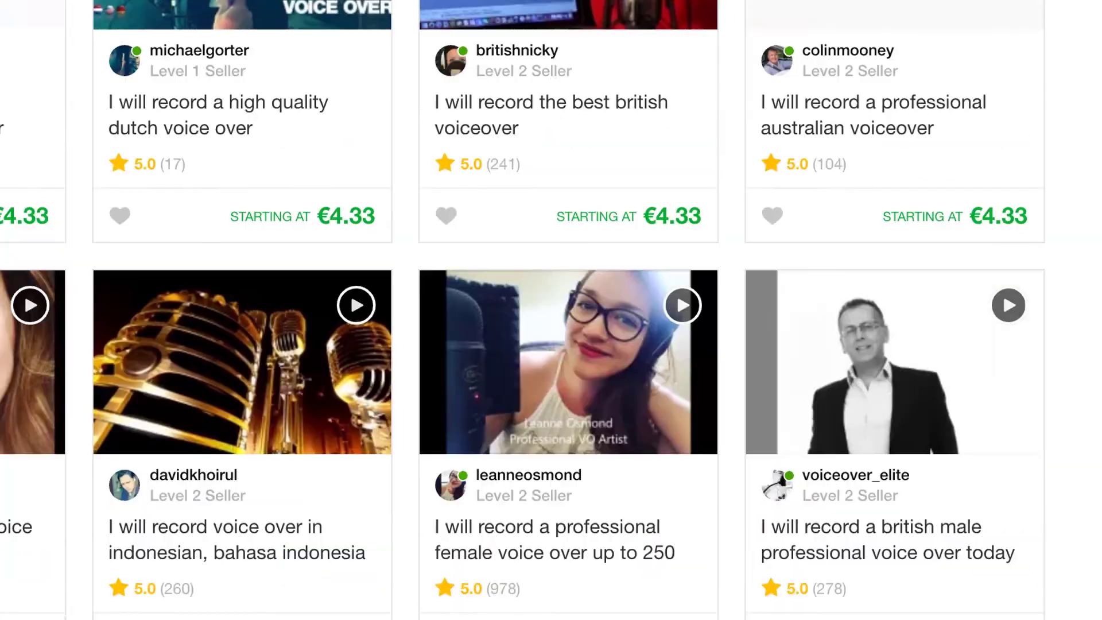
pyautogui.scroll(15, 551, 310)
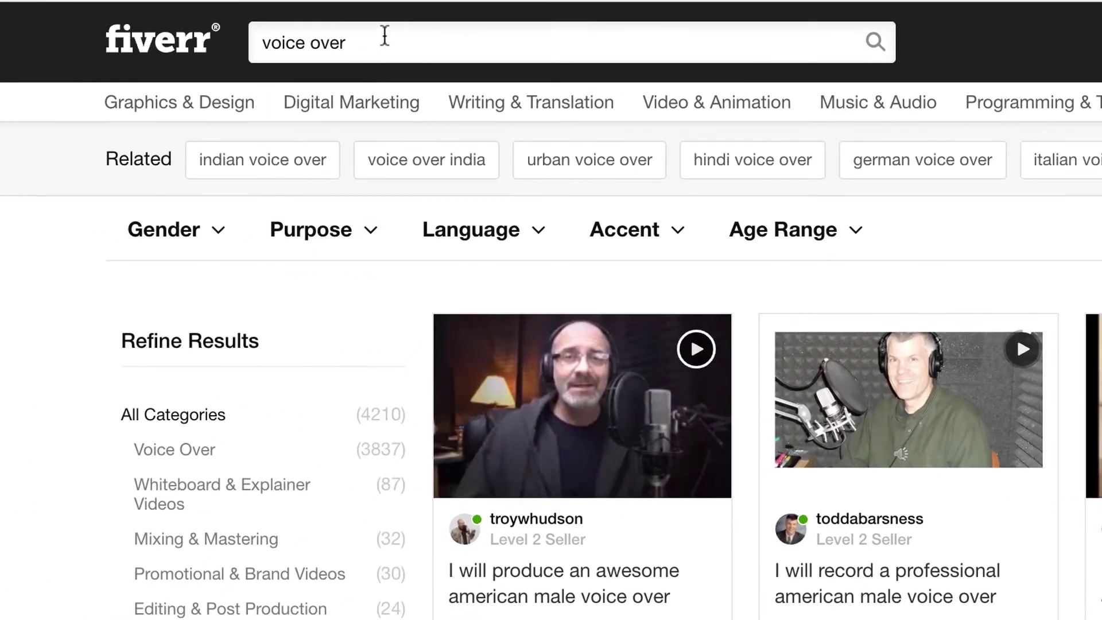
# - Select the 'voice over' query in the Fiverr search box and dismiss its suggestions
pyautogui.click(384, 35)
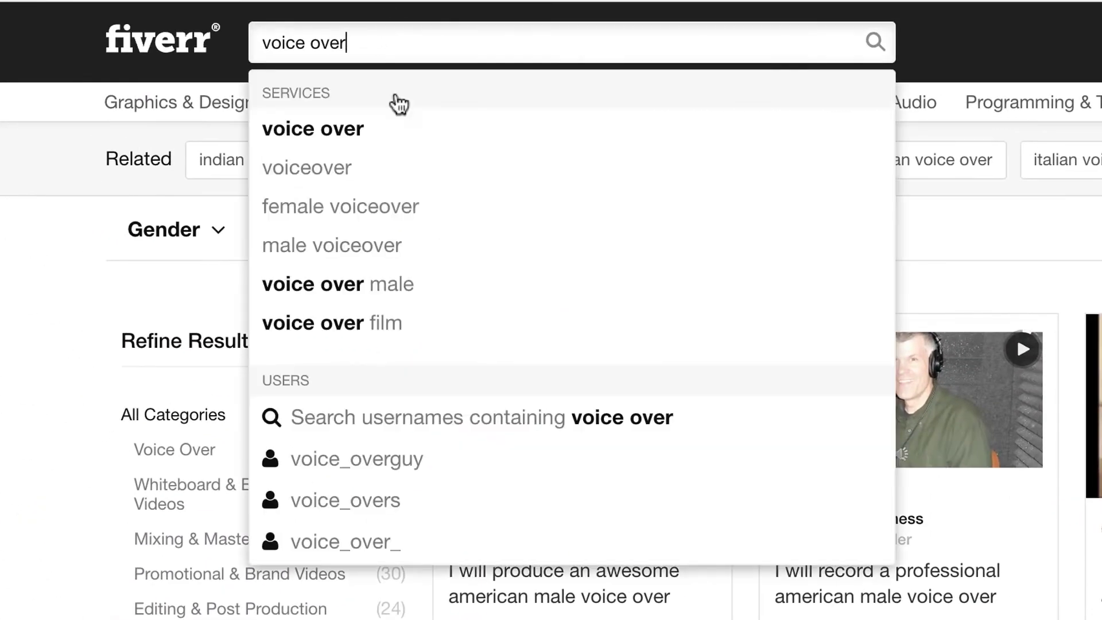
pyautogui.tripleClick(375, 45)
pyautogui.press('Escape')
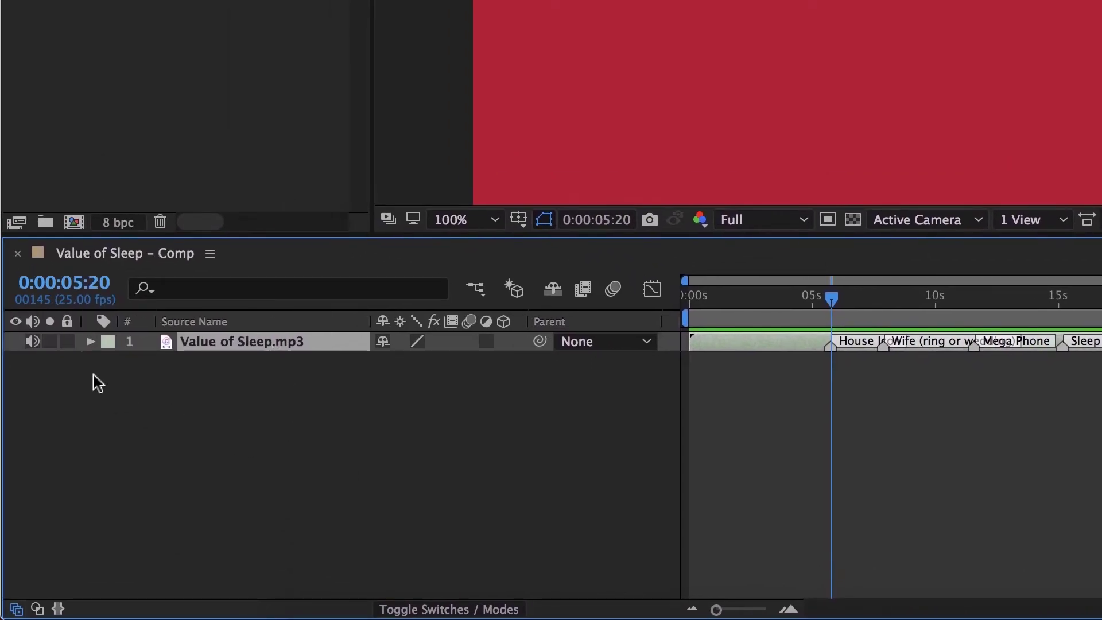
pyautogui.click(90, 343)
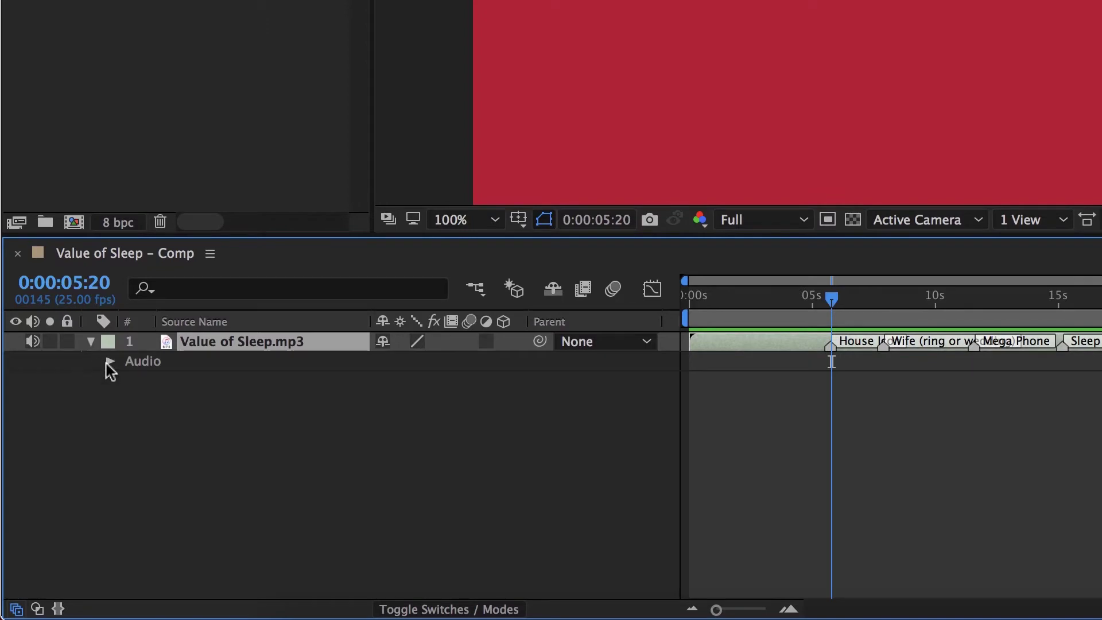
pyautogui.click(108, 361)
pyautogui.click(129, 401)
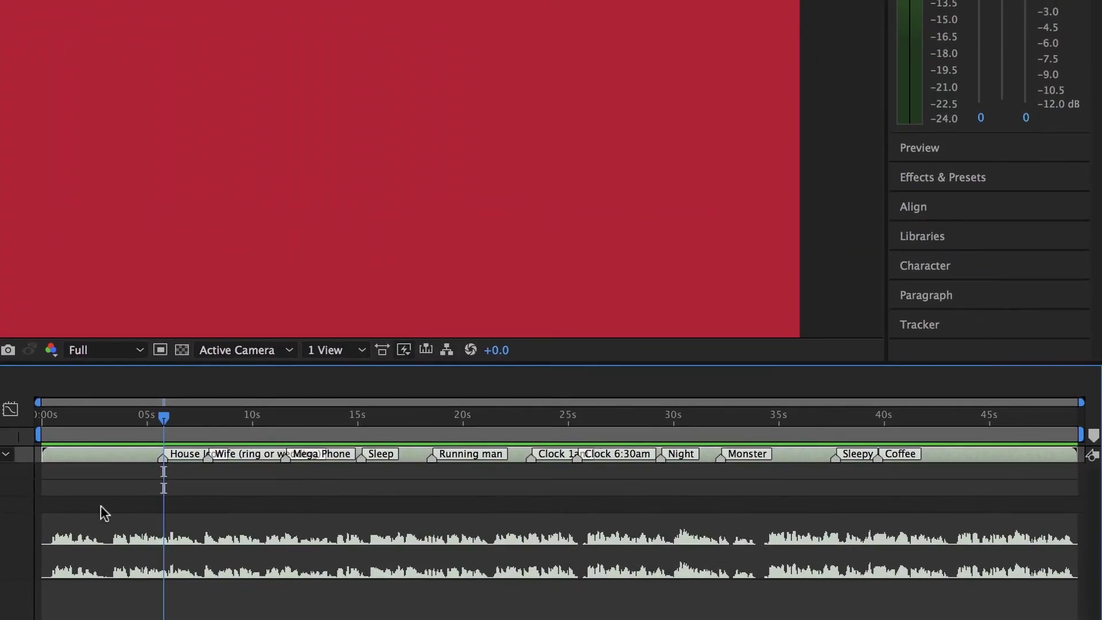
pyautogui.moveTo(158, 423); pyautogui.dragTo(105, 435)
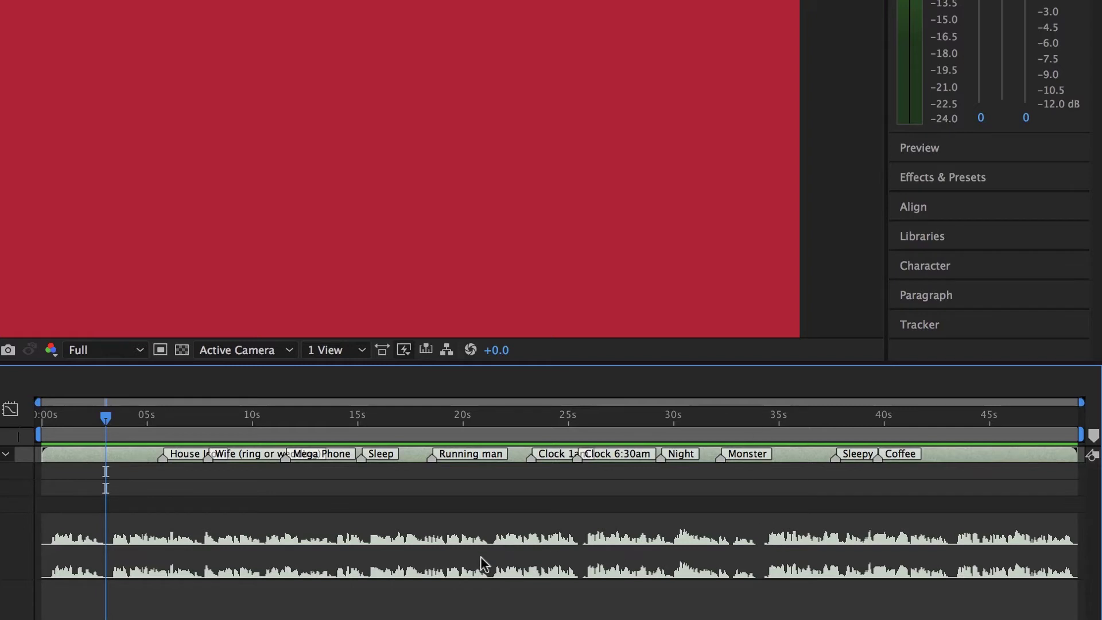
pyautogui.click(761, 430)
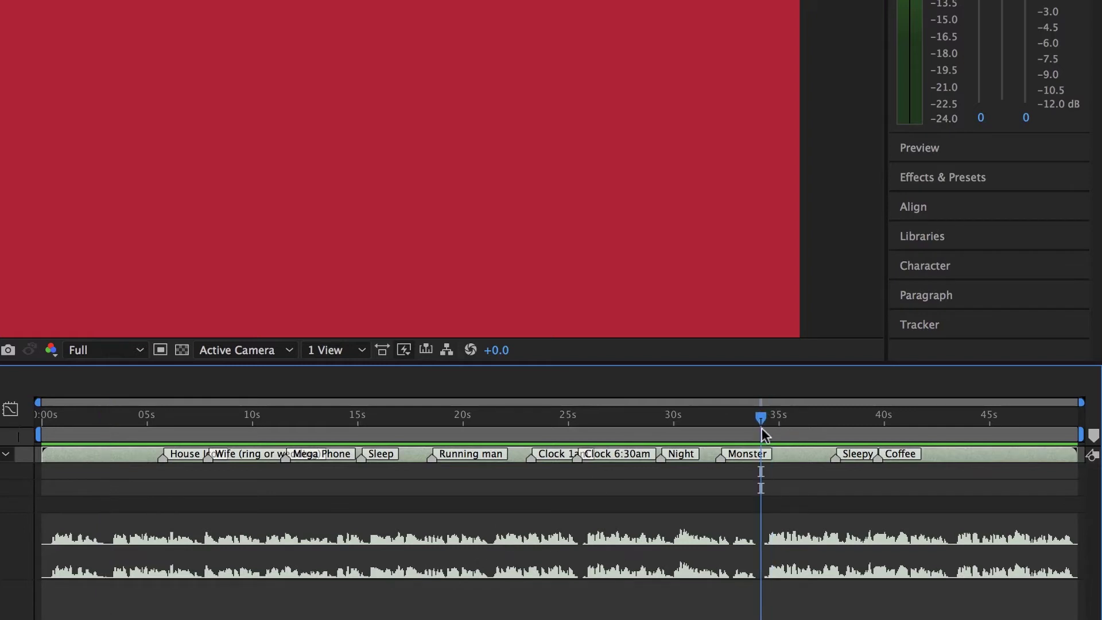
pyautogui.press('space')
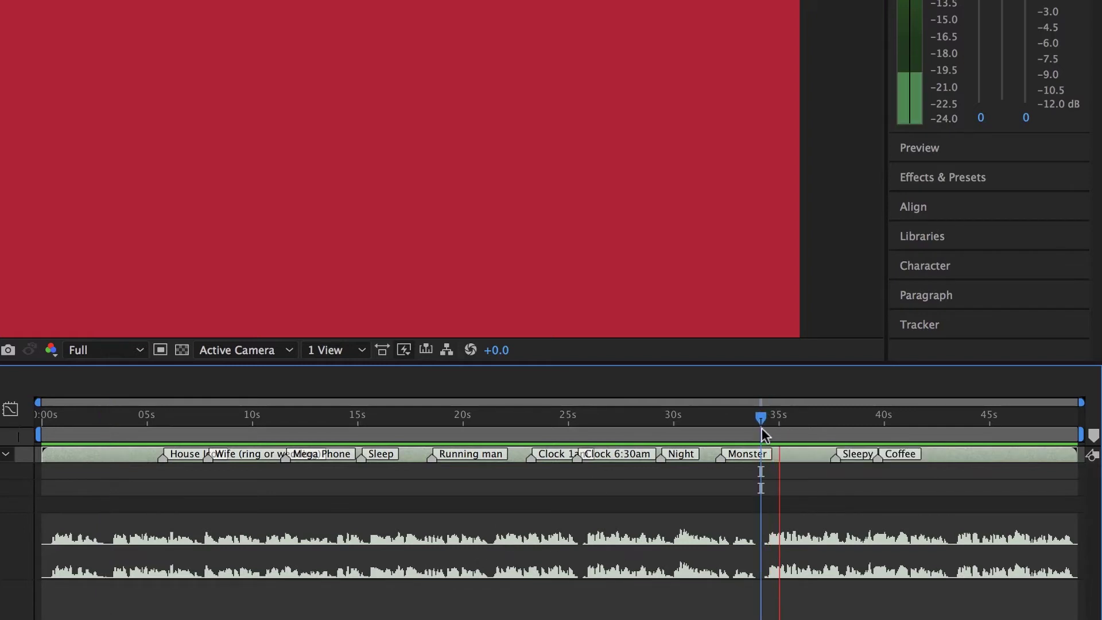
pyautogui.press('space')
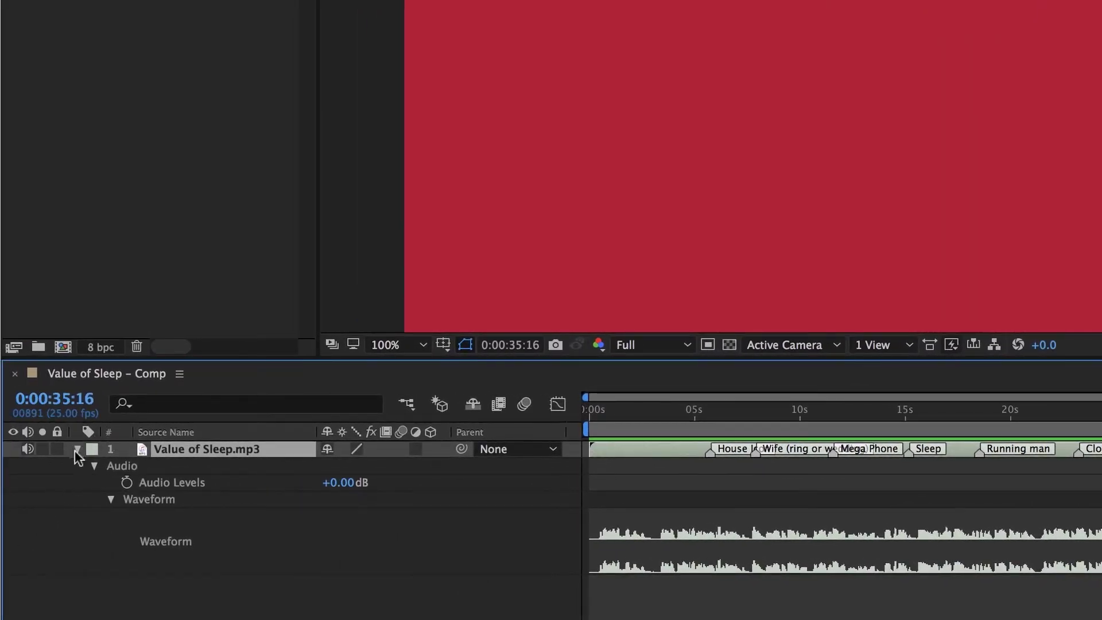
pyautogui.click(77, 449)
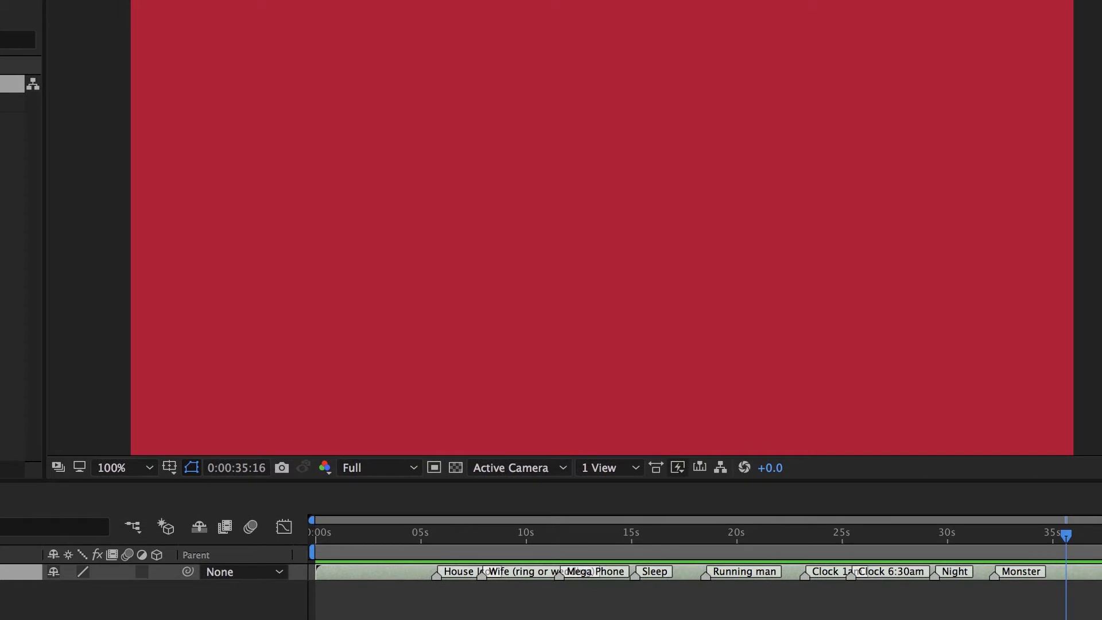
# - Play the voiceover from near the start, stop it, and bring up the Window menu
pyautogui.click(491, 592)
pyautogui.click(514, 534)
pyautogui.click(343, 534)
pyautogui.press('space')
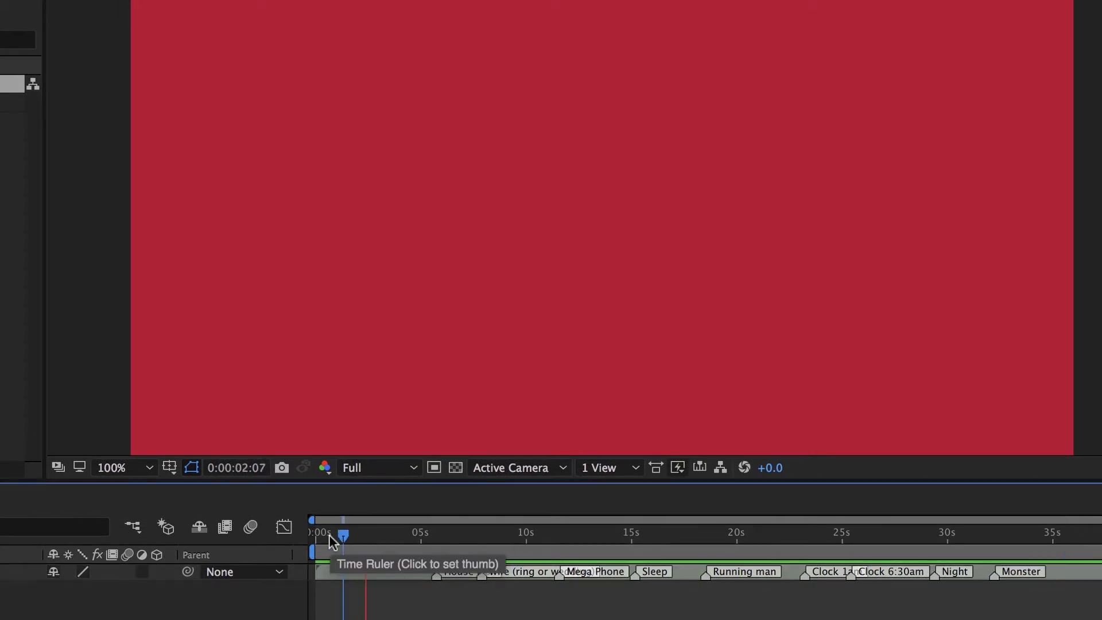
pyautogui.press('space')
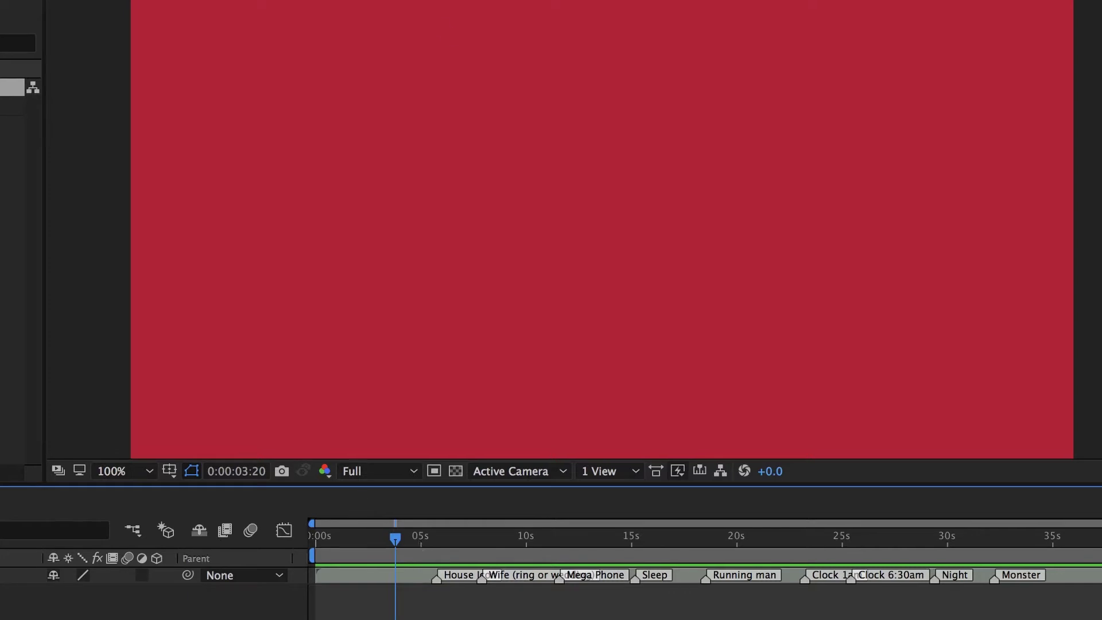
pyautogui.click(351, 11)
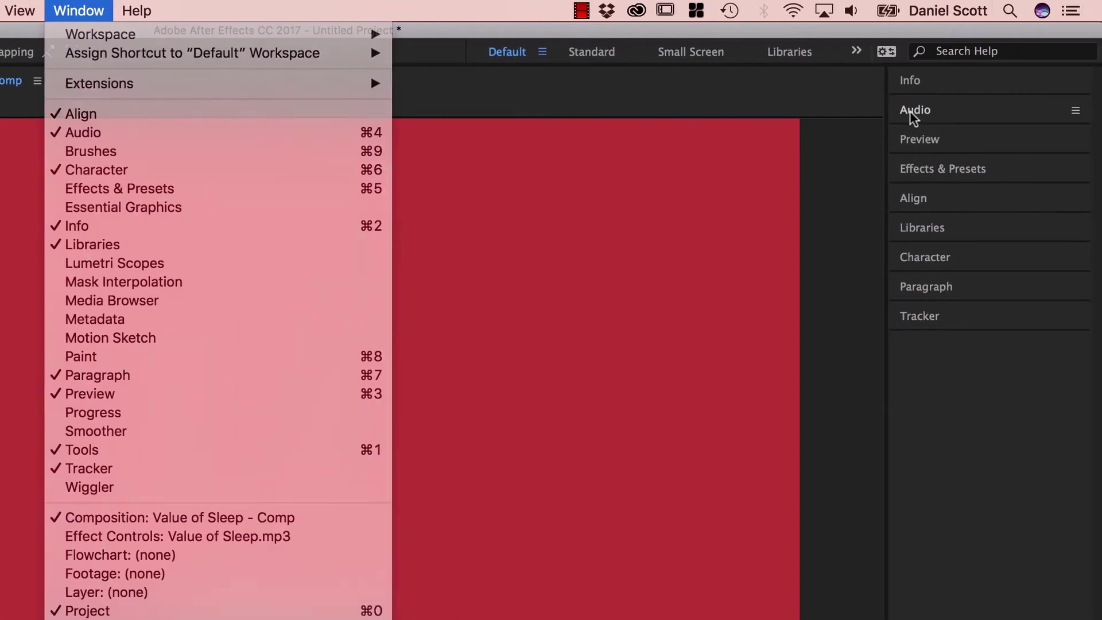
# - Expand the Audio panel to reveal its level meters and volume sliders
pyautogui.click(915, 113)
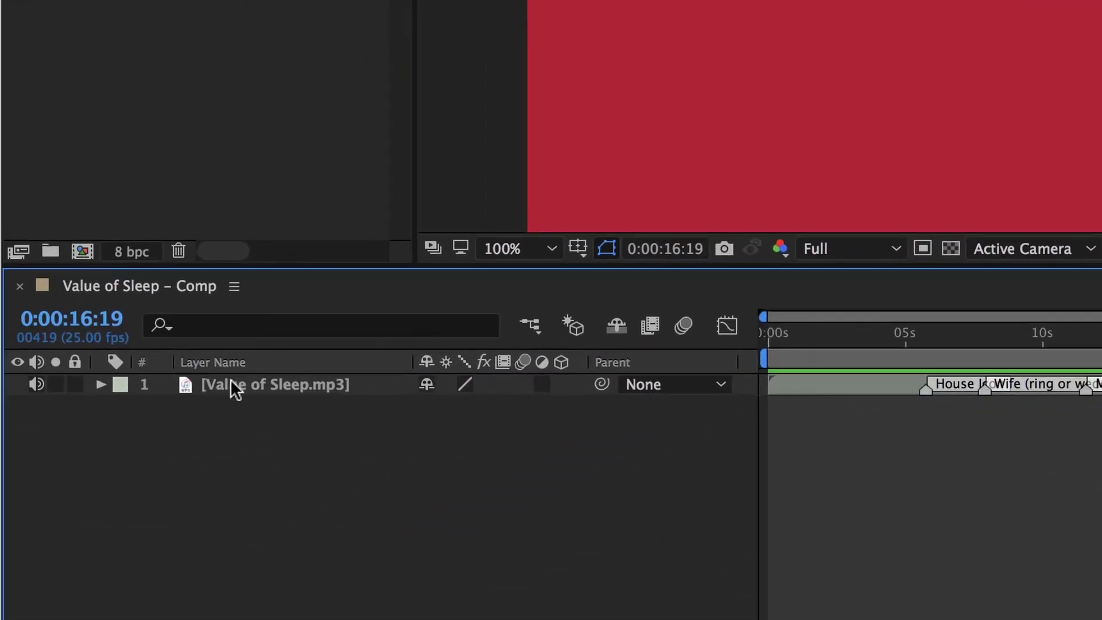
# - Show source names and raise the Value of Sleep.mp3 level to 8.7 dB in the Audio panel
pyautogui.click(240, 384)
pyautogui.click(229, 365)
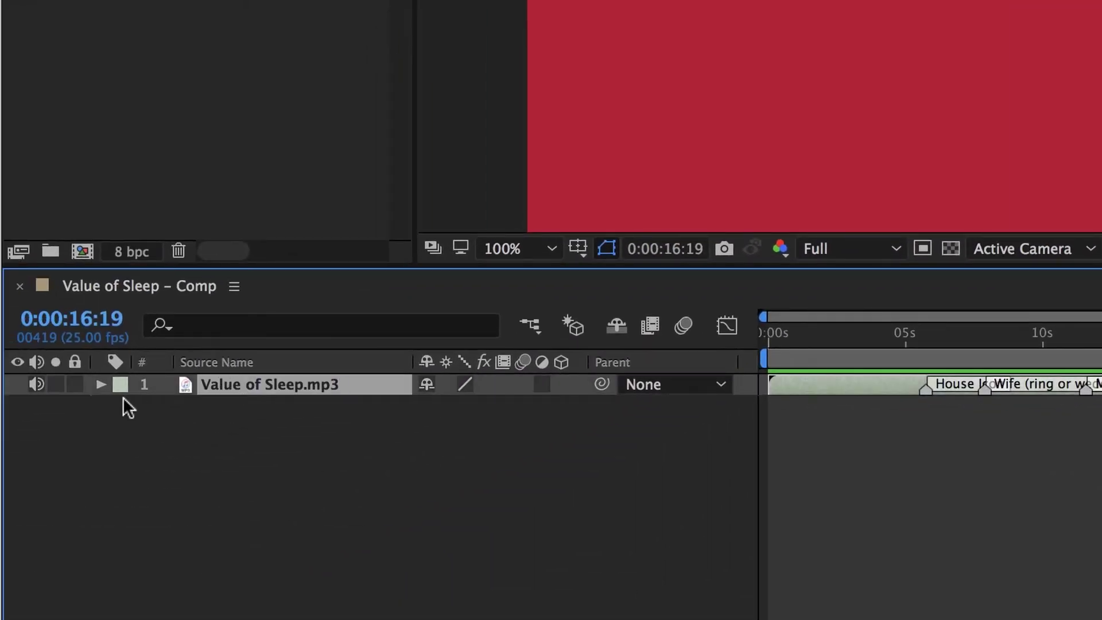
pyautogui.click(78, 400)
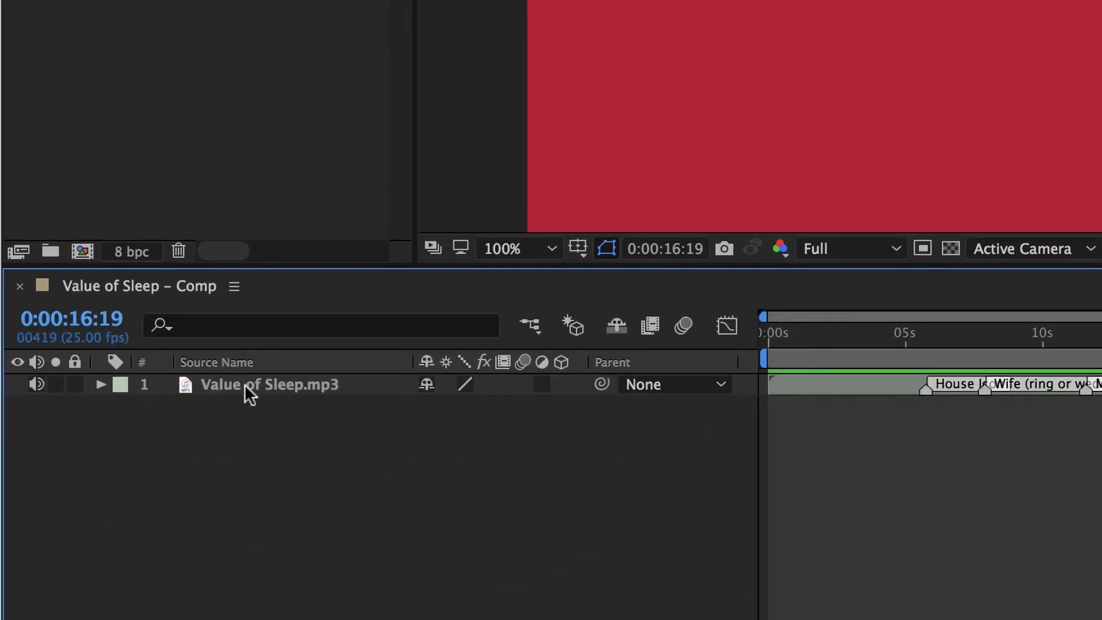
pyautogui.click(287, 385)
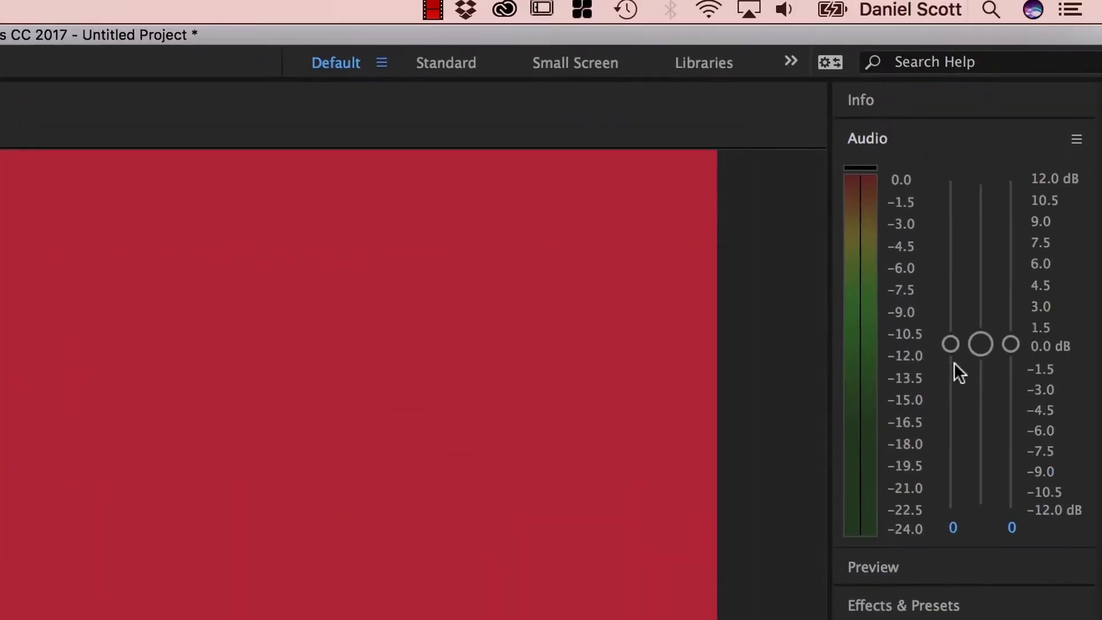
pyautogui.moveTo(954, 365); pyautogui.dragTo(959, 308)
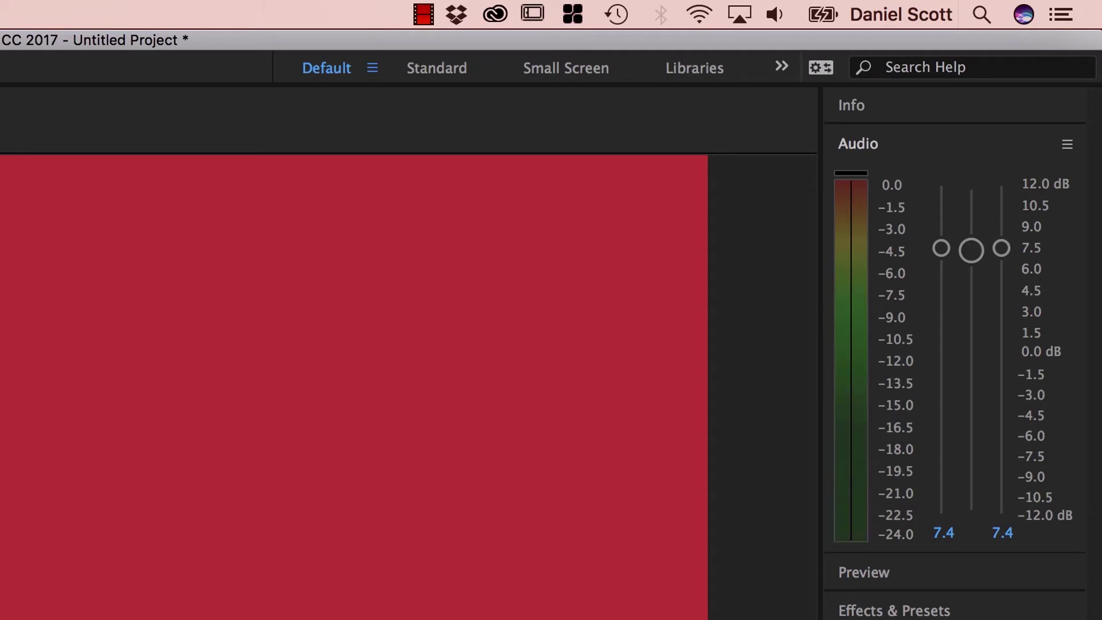
pyautogui.moveTo(982, 249); pyautogui.dragTo(972, 240)
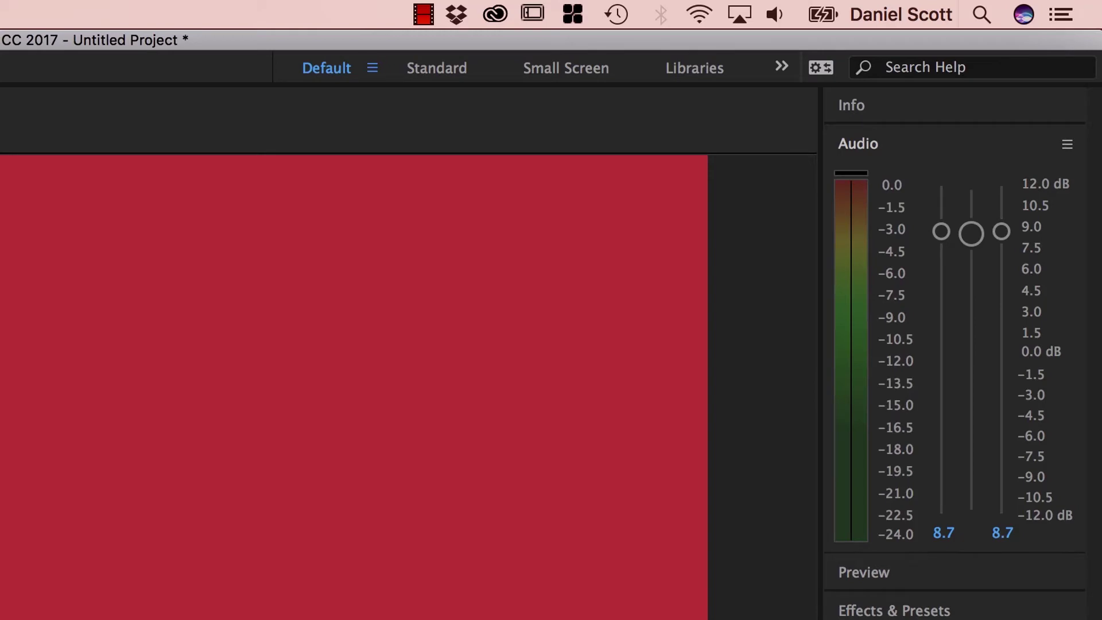
pyautogui.click(191, 12)
pyautogui.moveTo(283, 350)
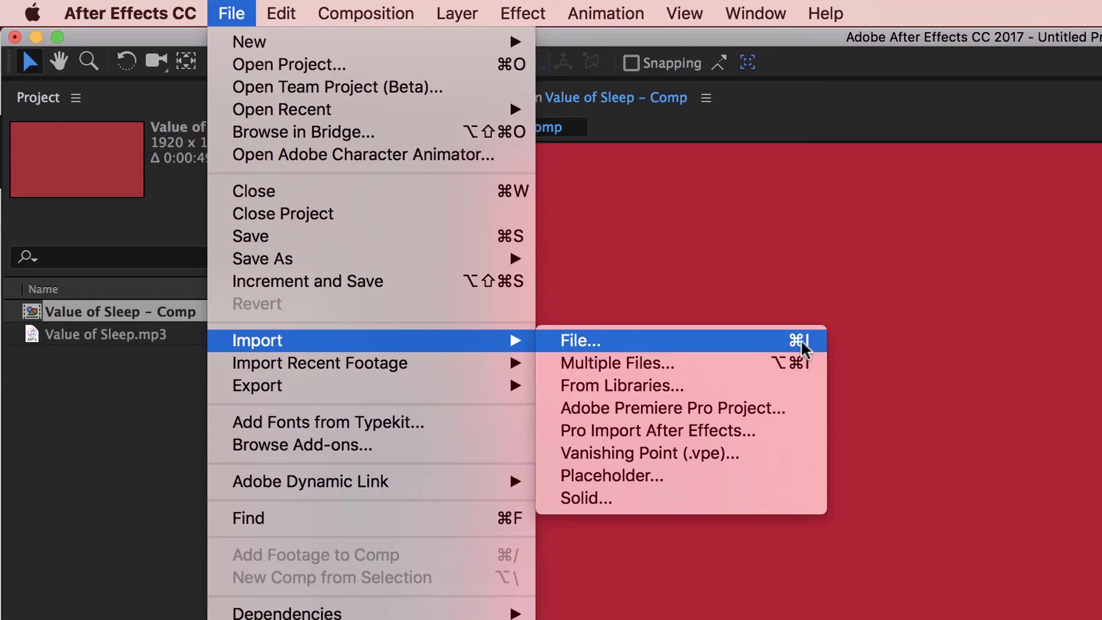
# - Import Blop.mp3 from Infographics Exercise Files > 01 Icon Pop
pyautogui.click(135, 500)
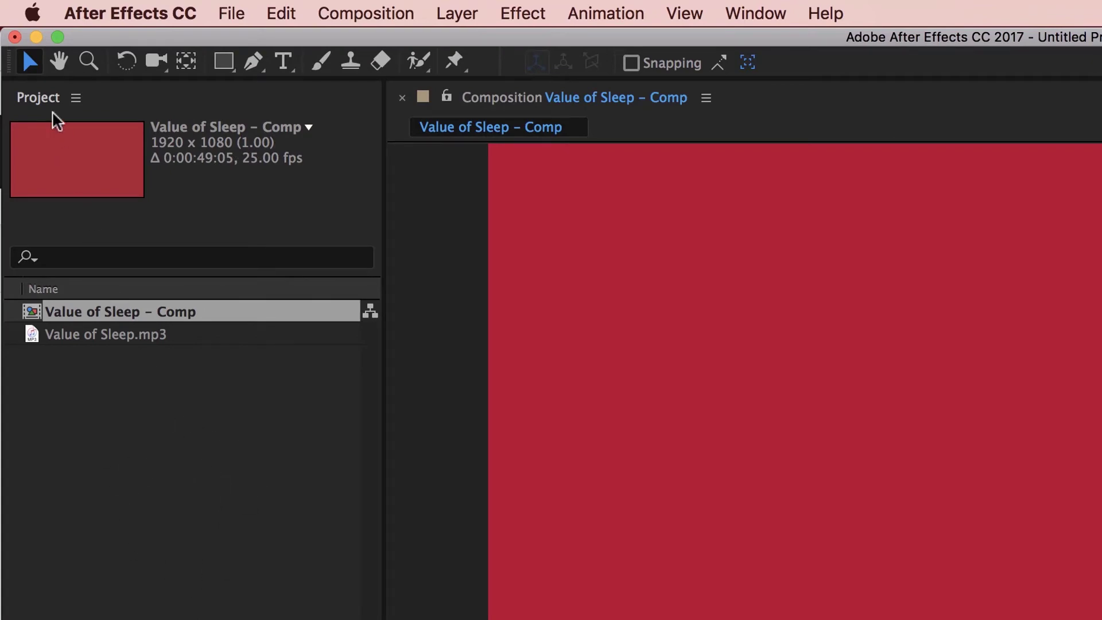
pyautogui.doubleClick(181, 512)
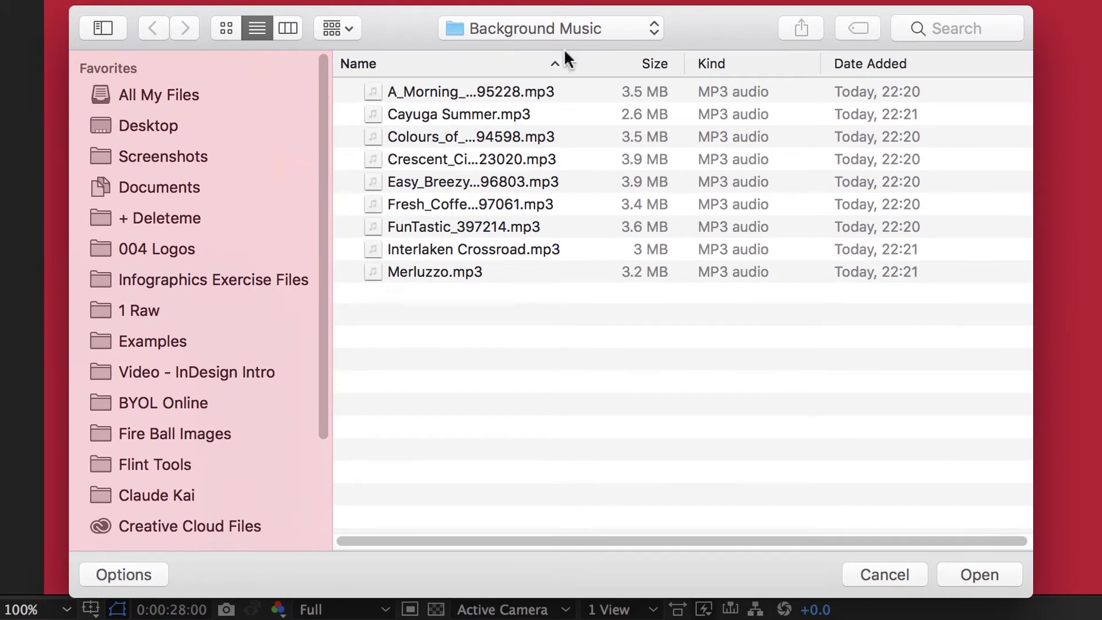
pyautogui.click(469, 32)
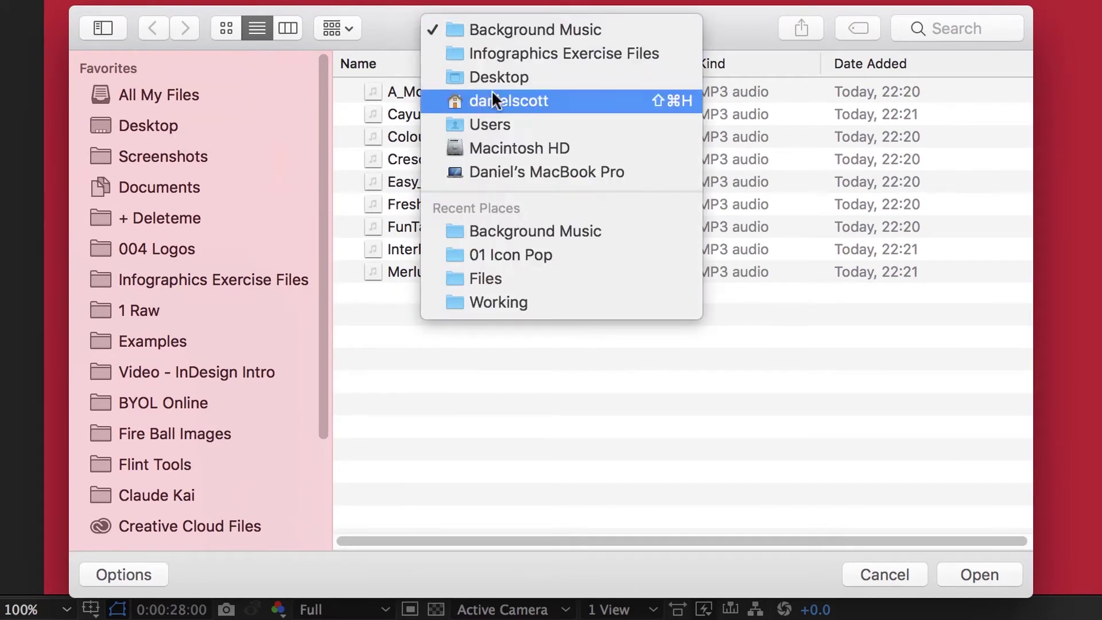
pyautogui.click(507, 48)
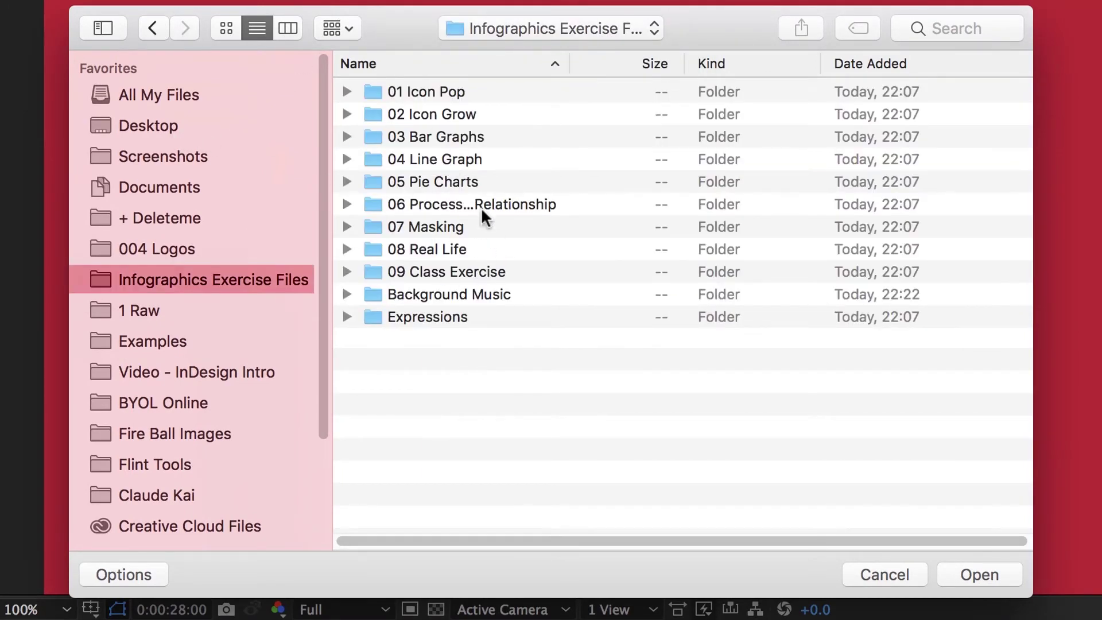
pyautogui.doubleClick(433, 90)
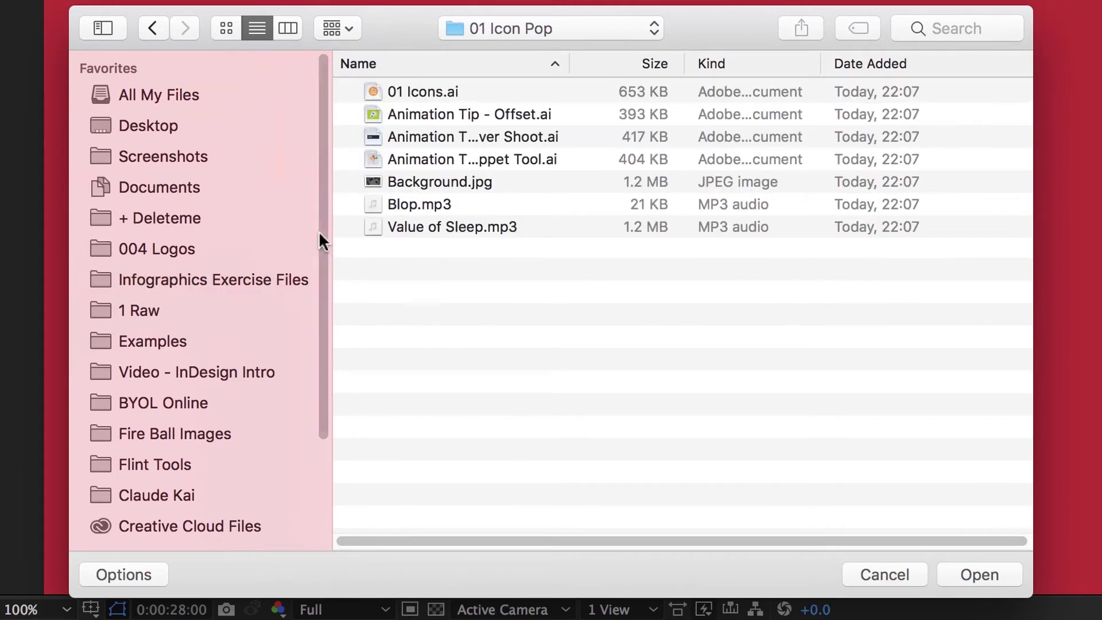
pyautogui.click(421, 207)
pyautogui.click(980, 575)
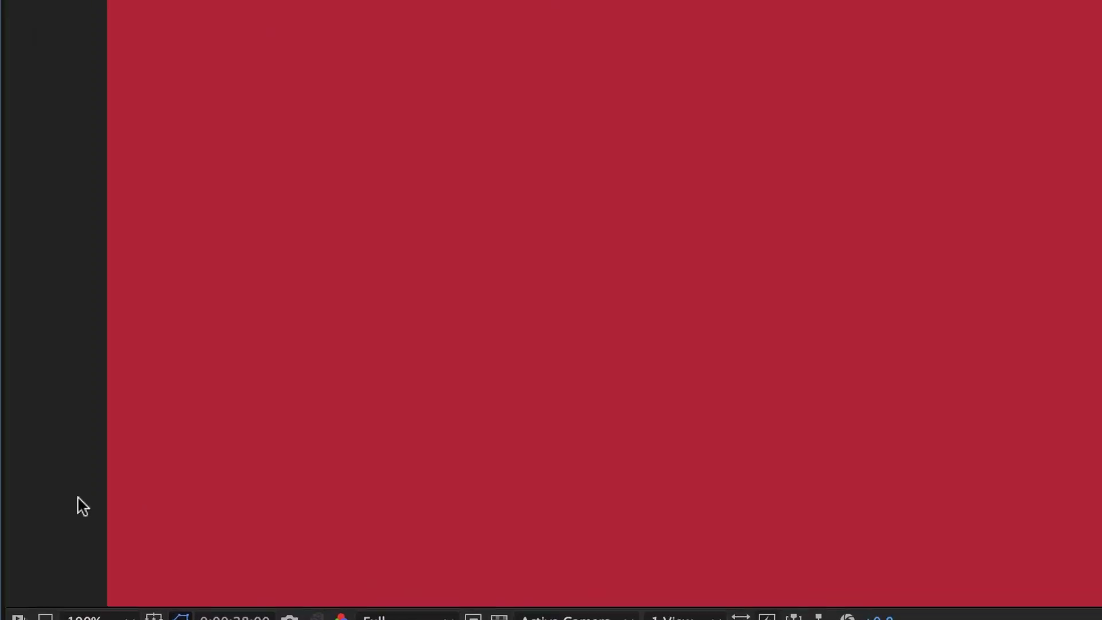
# - Reopen the import dialog and browse to the Background Music folder
pyautogui.click(184, 417)
pyautogui.doubleClick(212, 421)
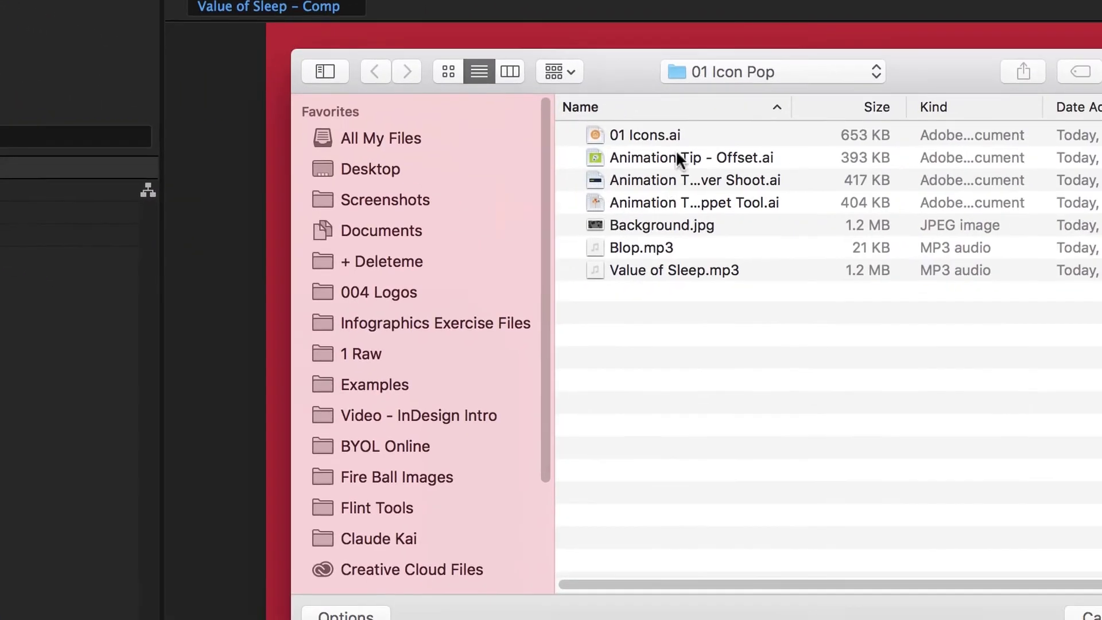
pyautogui.click(516, 30)
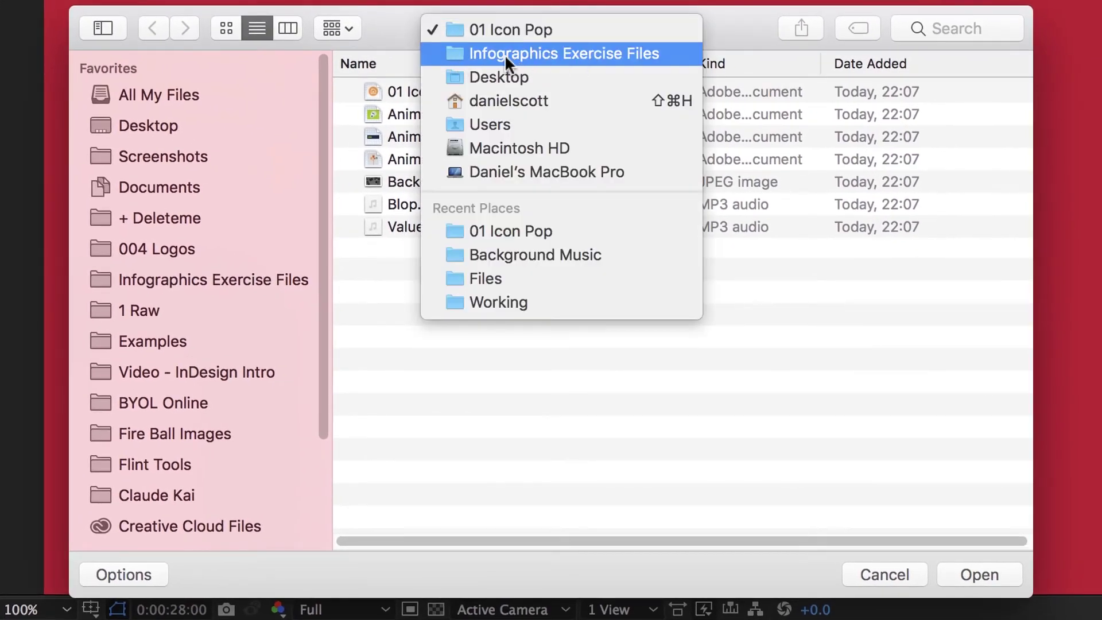
pyautogui.click(505, 54)
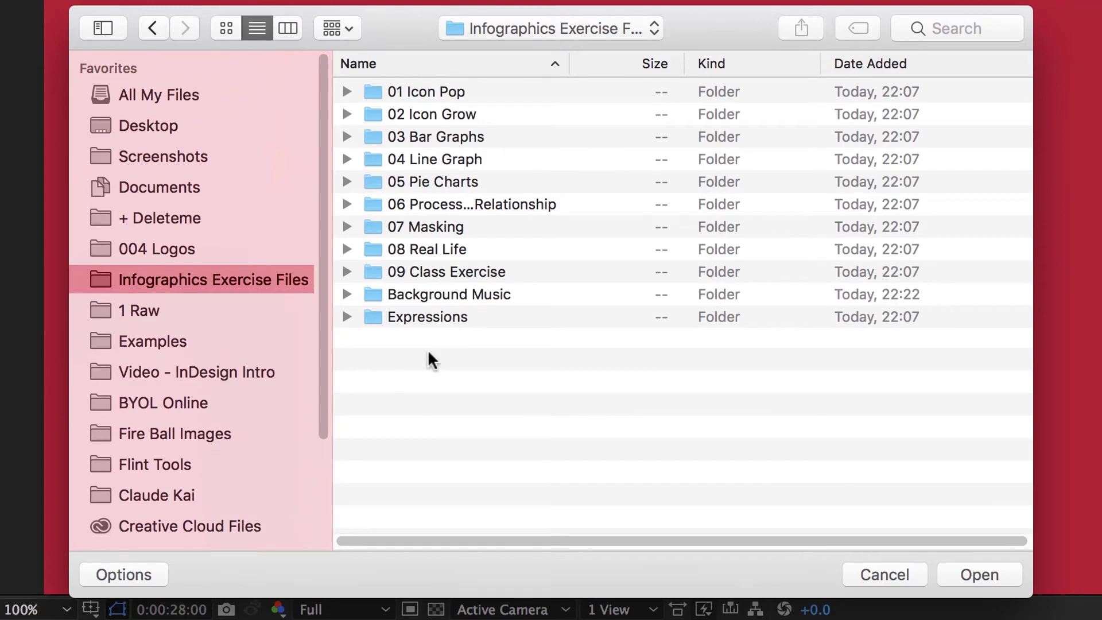
pyautogui.doubleClick(433, 293)
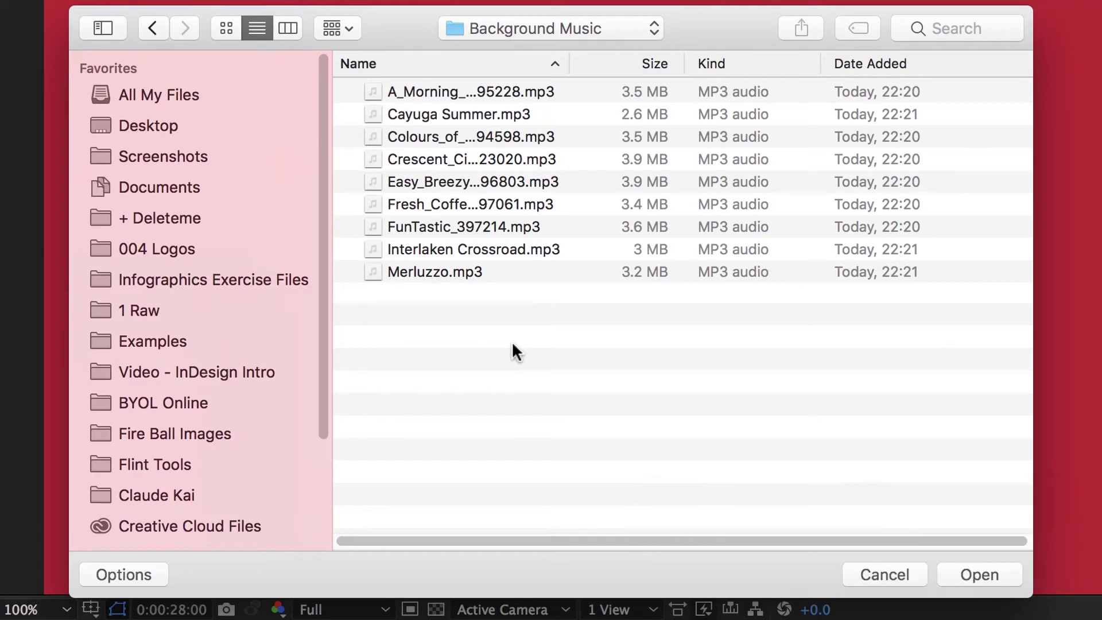
# - Audition Colours of the Rainbow and Interlaken Crossroad, then import Interlaken Crossroad.mp3
pyautogui.click(423, 140)
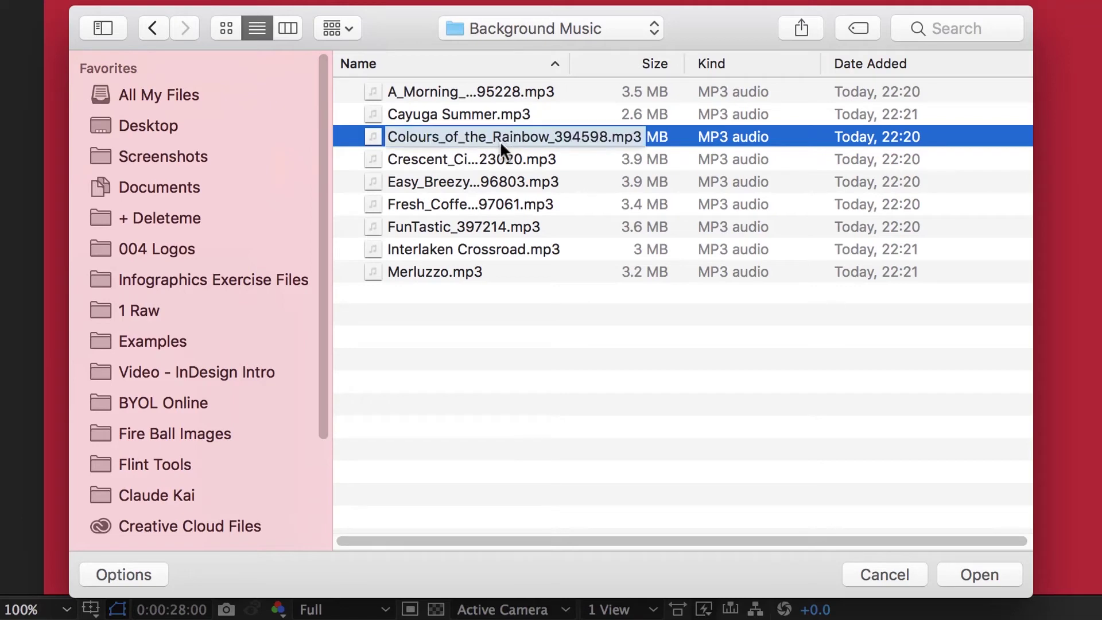
pyautogui.press('space')
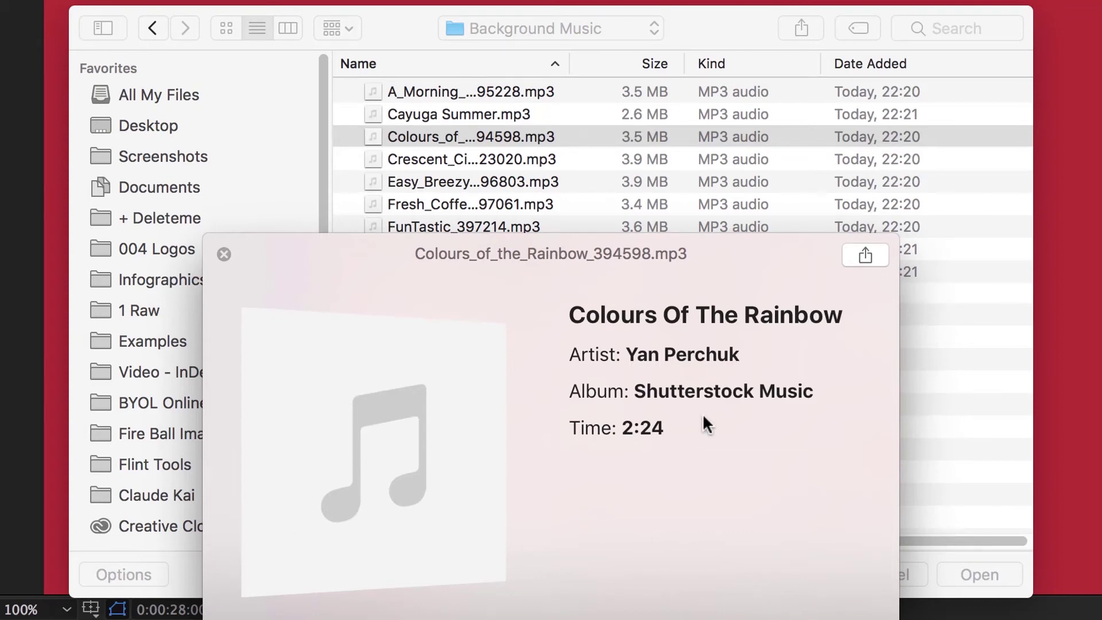
pyautogui.press('space')
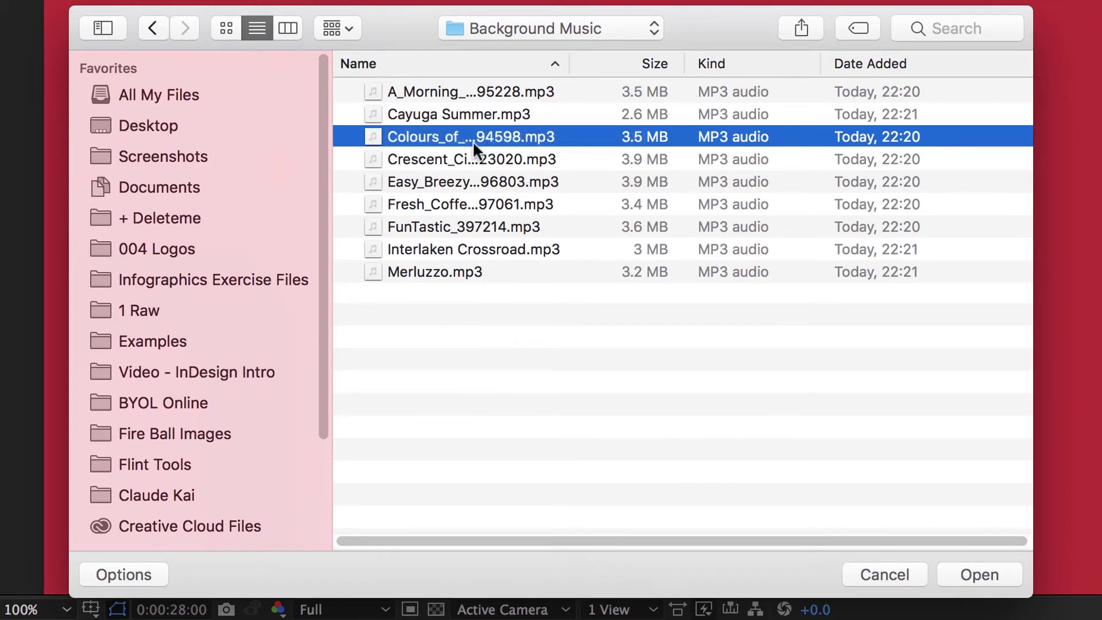
pyautogui.click(482, 256)
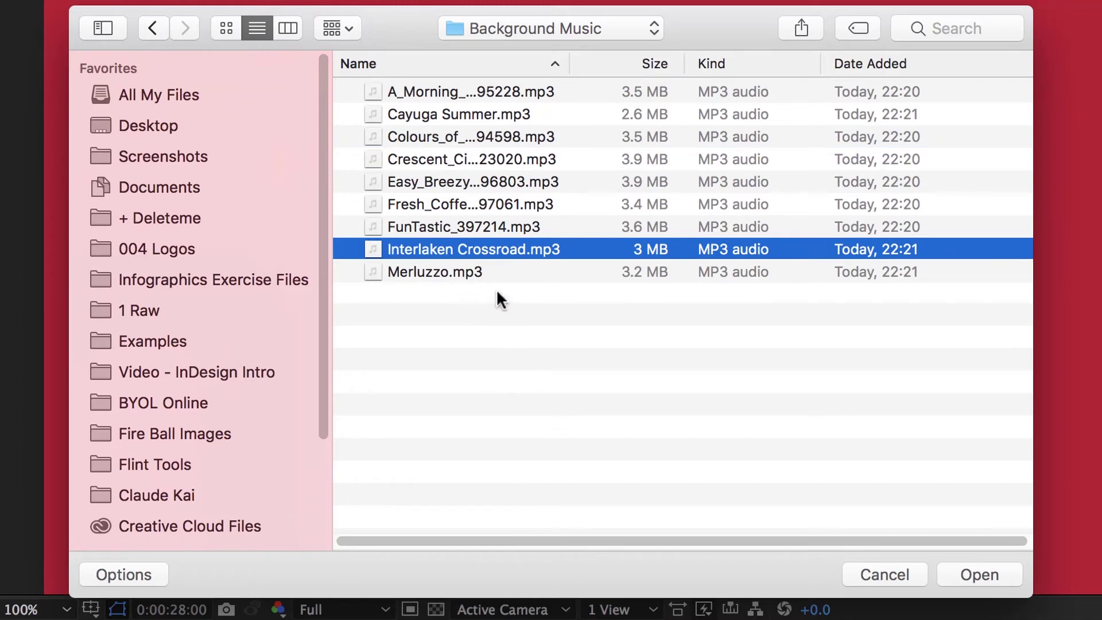
pyautogui.press('space')
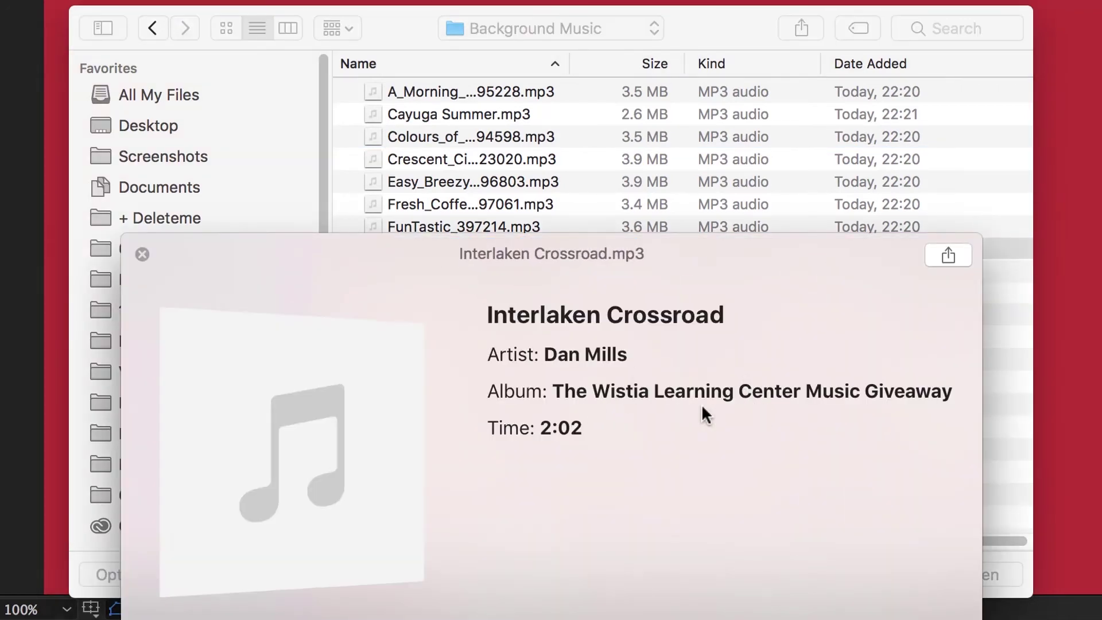
pyautogui.press('space')
pyautogui.click(415, 306)
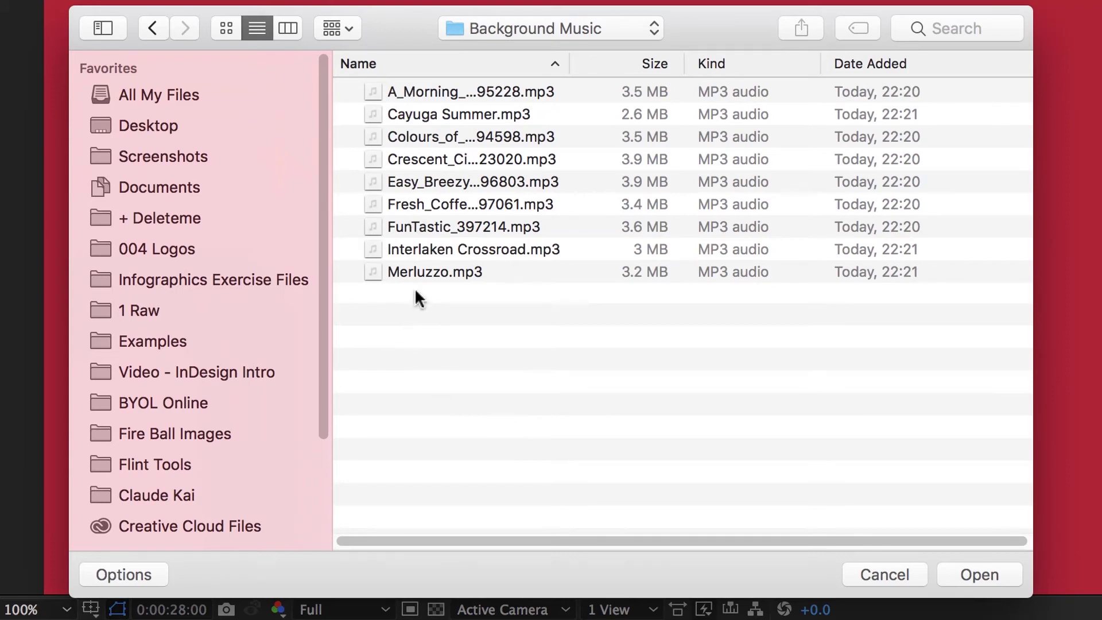
pyautogui.click(463, 250)
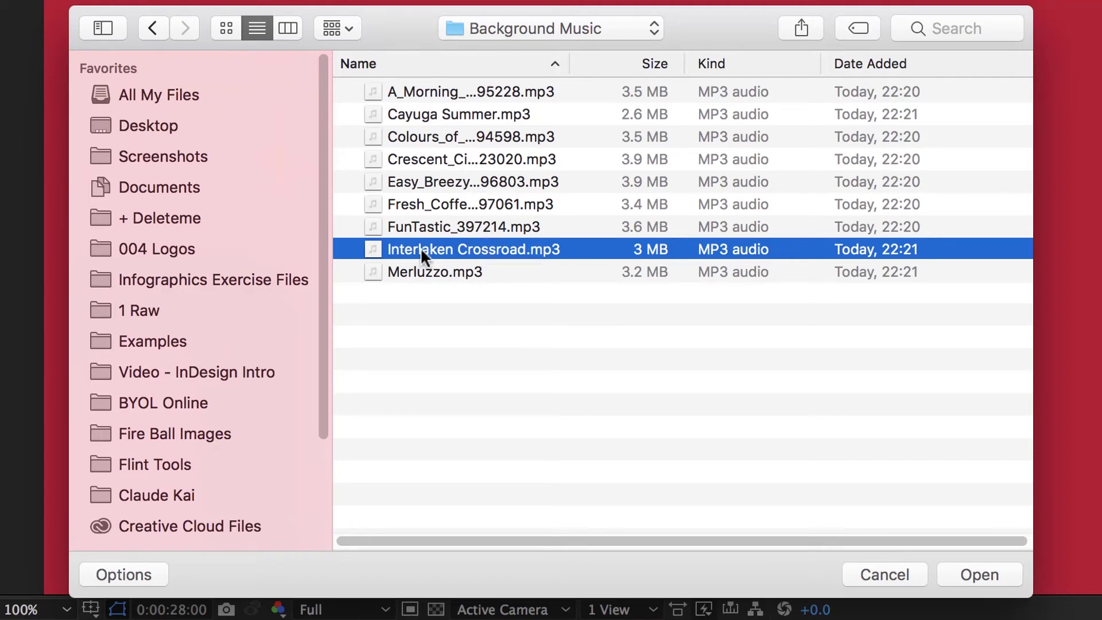
pyautogui.click(983, 571)
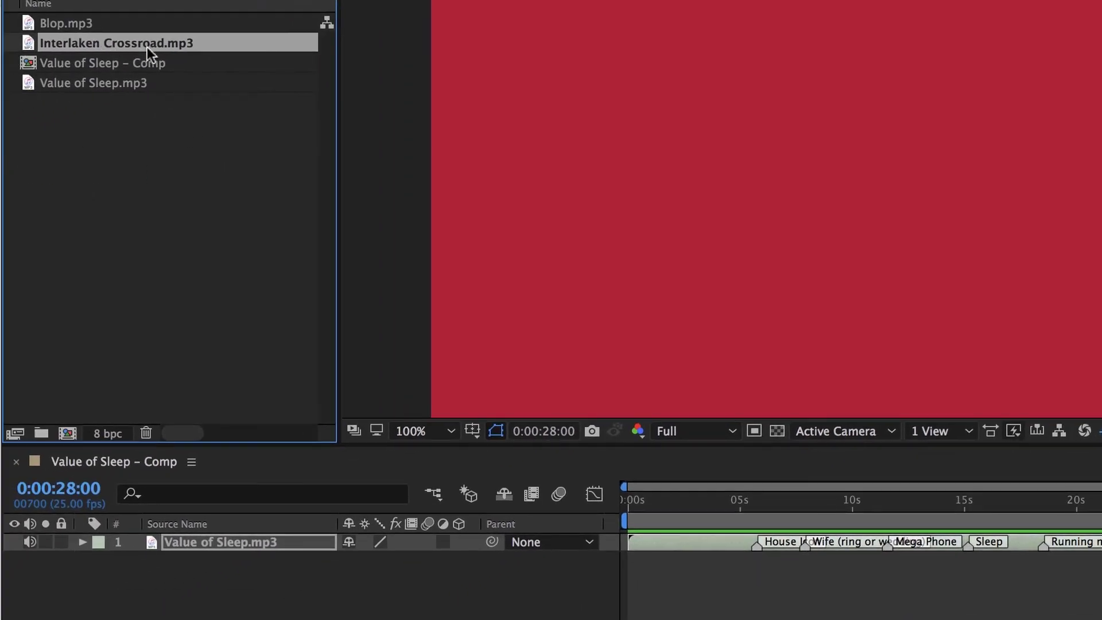
# - Replace the misplaced Interlaken Crossroad.mp3 layer with one starting at 0:00 above the voiceover
pyautogui.moveTo(96, 43); pyautogui.dragTo(972, 595)
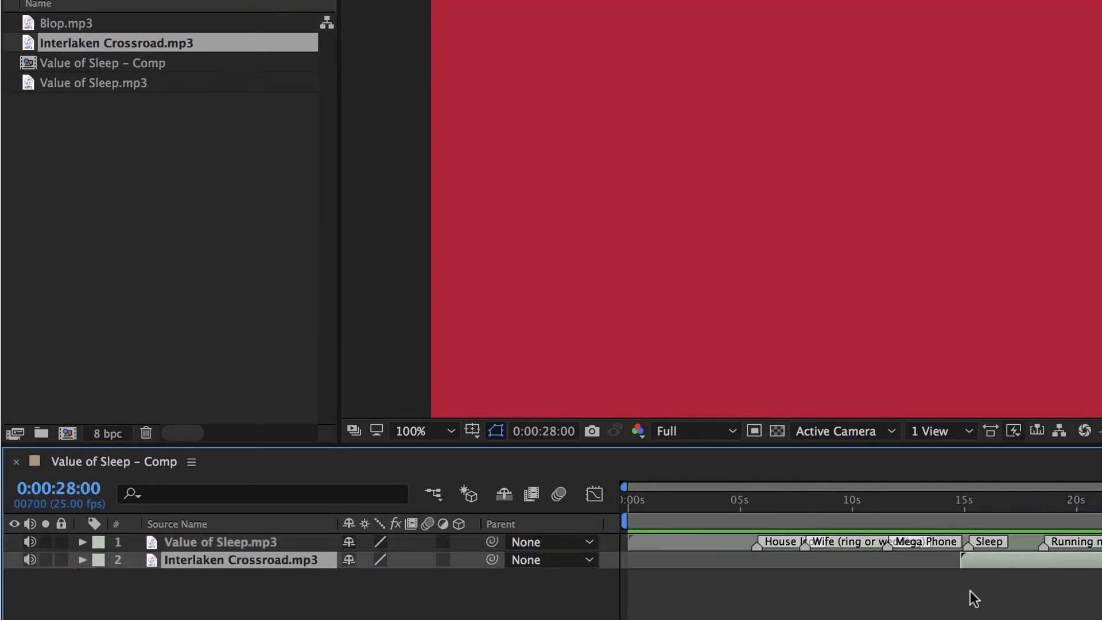
pyautogui.click(914, 504)
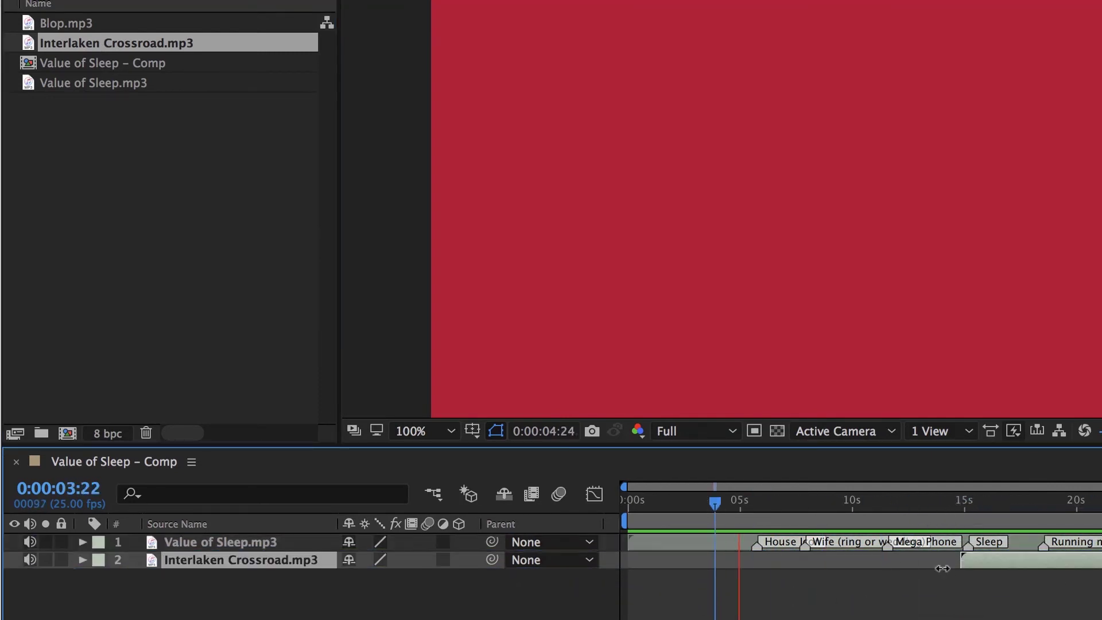
pyautogui.click(947, 504)
pyautogui.press('space')
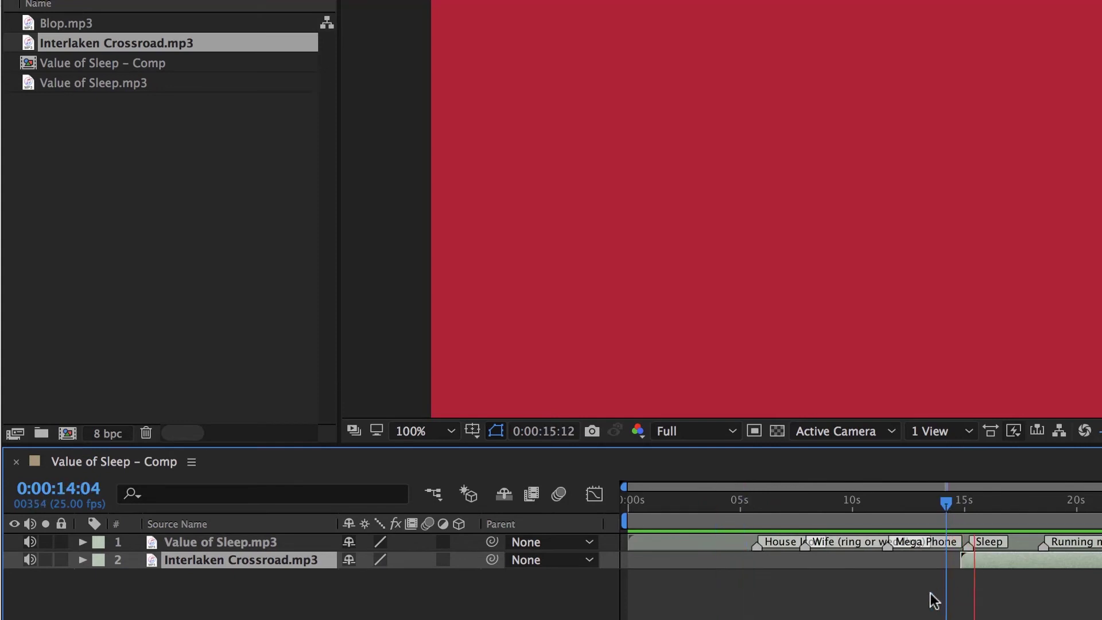
pyautogui.hotkey('ctrl', 'z')
pyautogui.moveTo(79, 45); pyautogui.dragTo(852, 118)
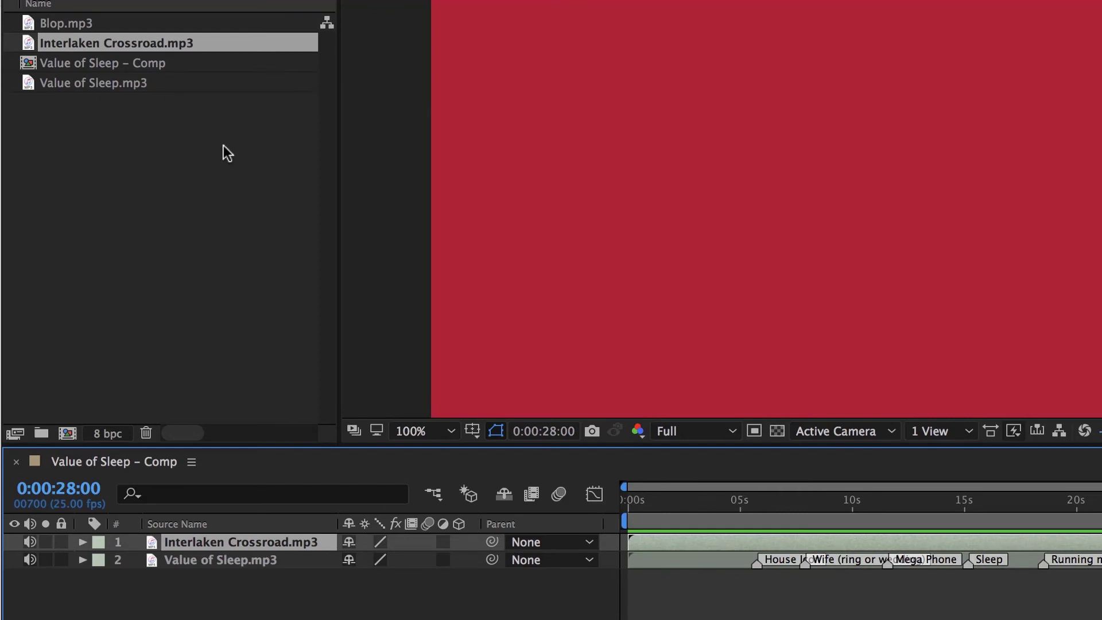
# - Create an Audio folder and move Blop, Interlaken Crossroad and Value of Sleep mp3s into it
pyautogui.click(100, 172)
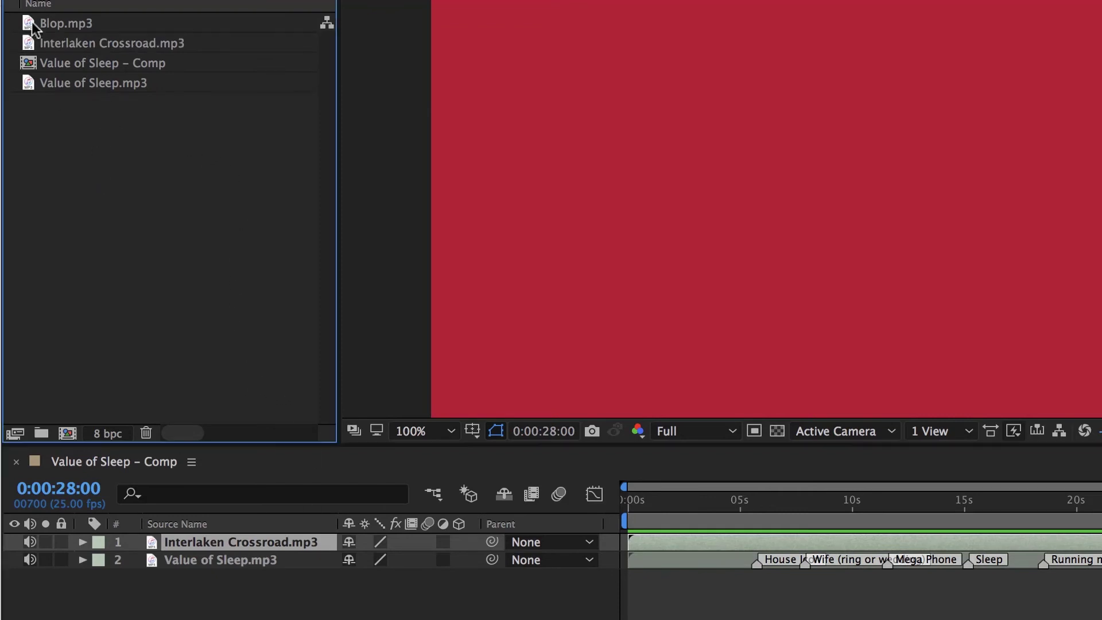
pyautogui.click(68, 26)
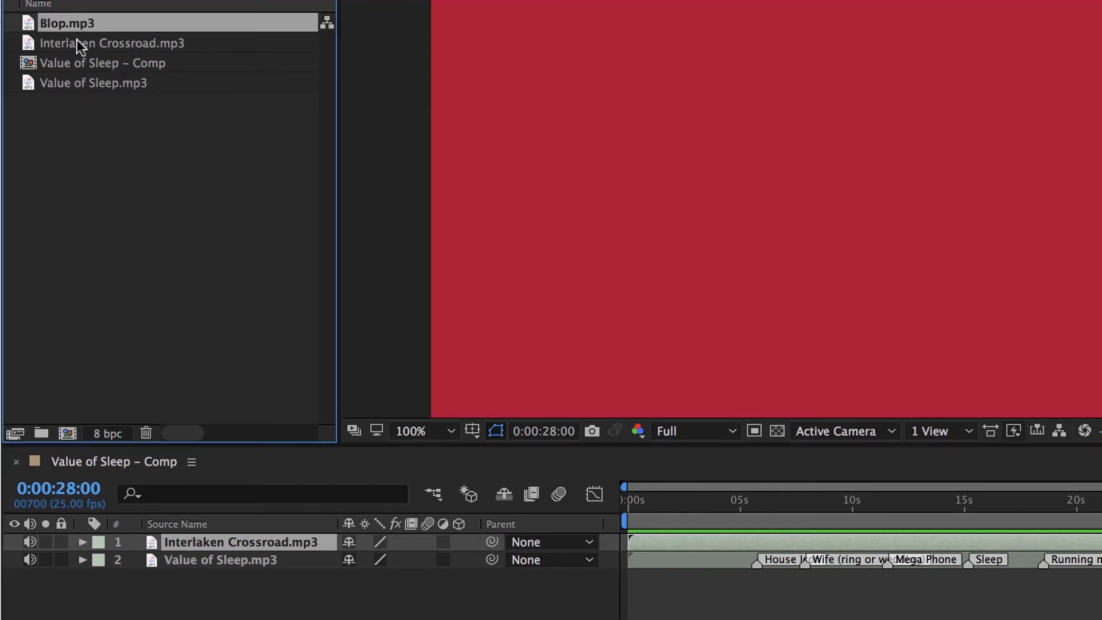
pyautogui.keyDown('super'); pyautogui.click(77, 40); pyautogui.keyUp('super')
pyautogui.keyDown('super'); pyautogui.click(86, 83); pyautogui.keyUp('super')
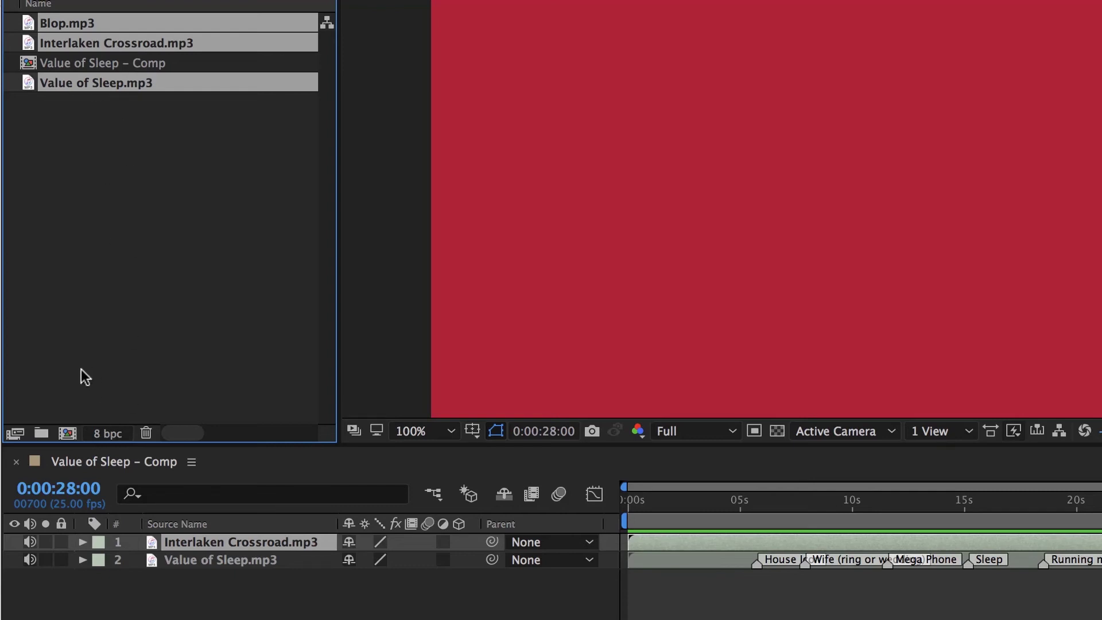
pyautogui.click(40, 433)
pyautogui.write('Audio')
pyautogui.press('Return')
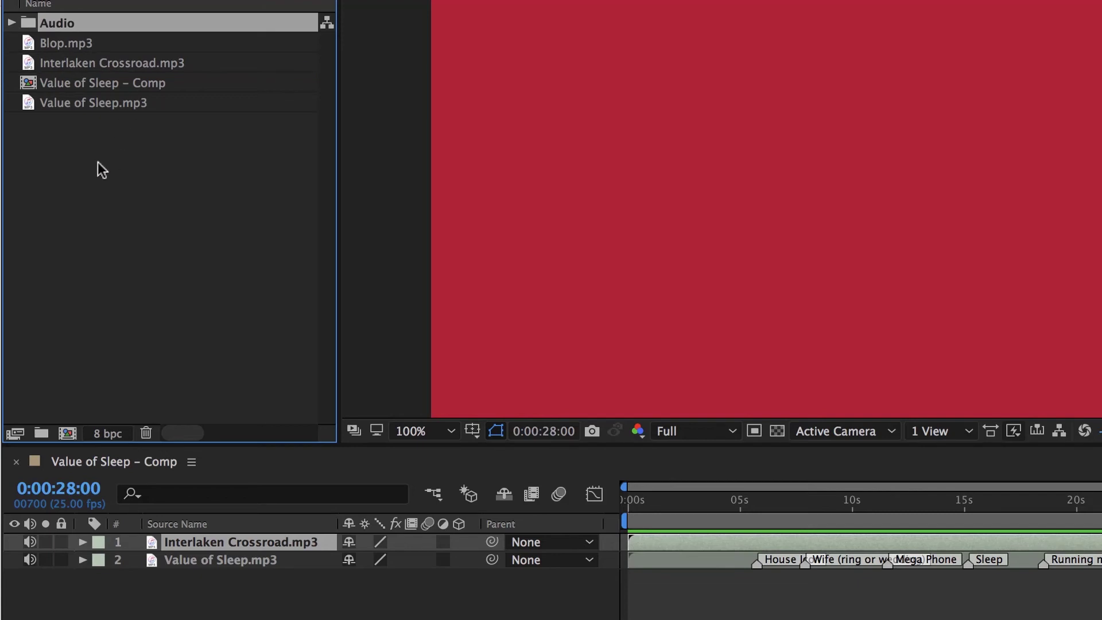
pyautogui.click(93, 104)
pyautogui.keyDown('super'); pyautogui.click(95, 65); pyautogui.keyUp('super')
pyautogui.keyDown('super'); pyautogui.click(78, 44); pyautogui.keyUp('super')
pyautogui.moveTo(78, 44); pyautogui.dragTo(69, 23)
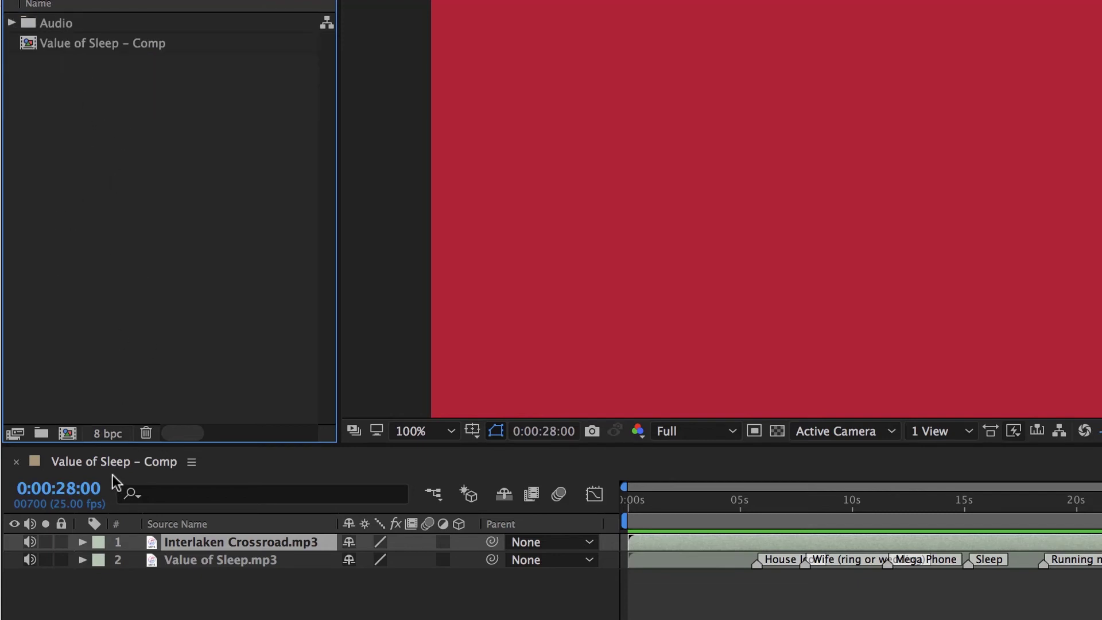
# - Add Files and Video folders, moving Video to the project's top level
pyautogui.click(51, 433)
pyautogui.write('Files')
pyautogui.press('Return')
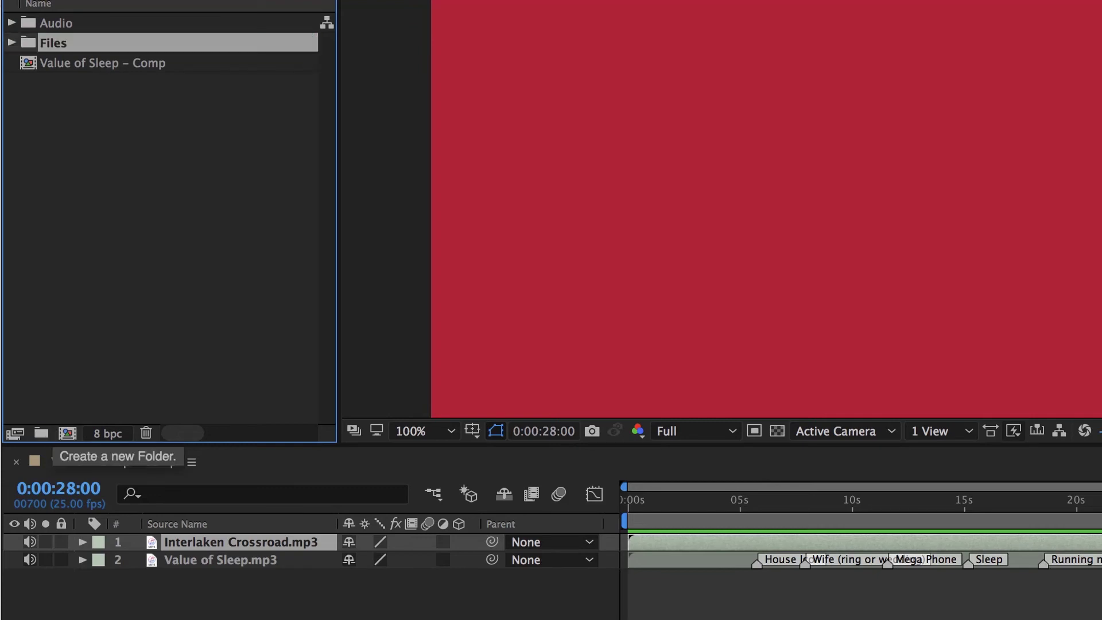
pyautogui.click(41, 433)
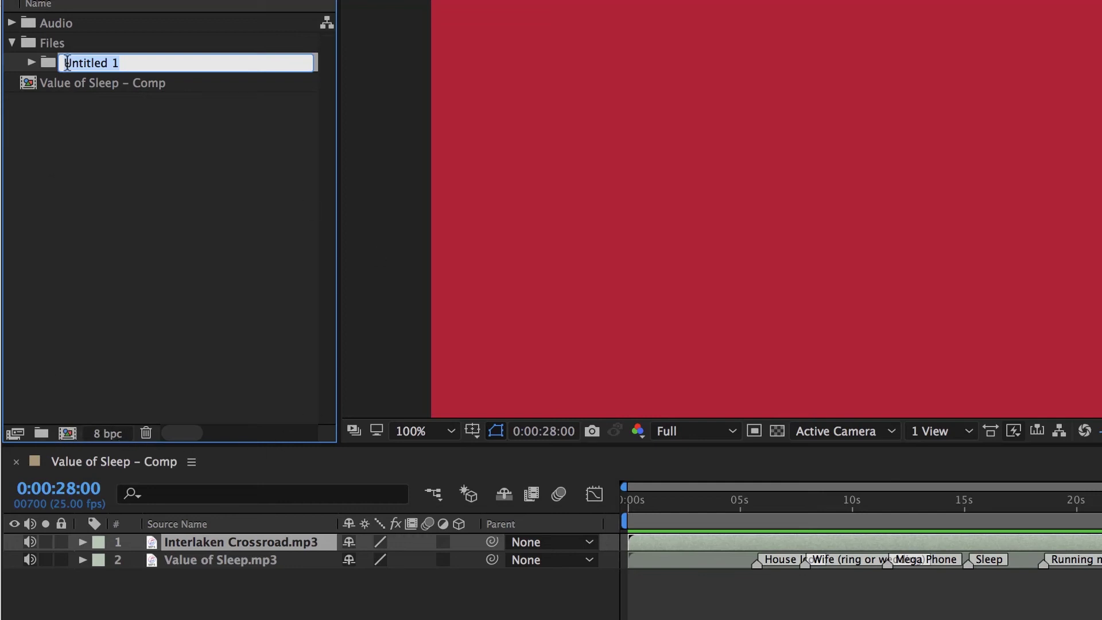
pyautogui.write('Video')
pyautogui.press('Return')
pyautogui.moveTo(48, 72); pyautogui.dragTo(37, 153)
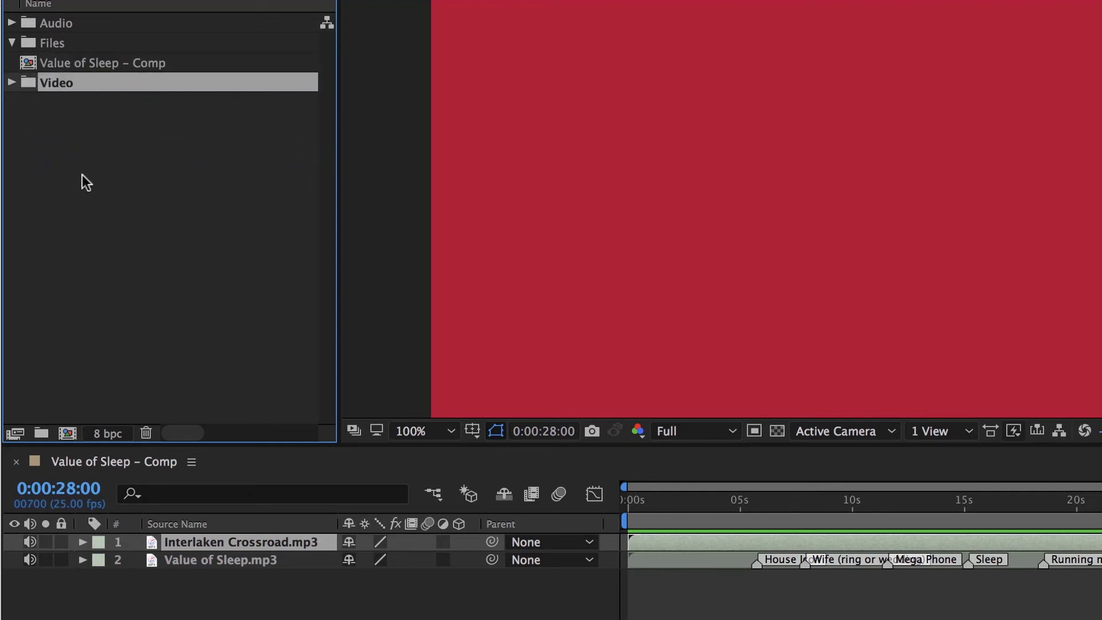
pyautogui.click(92, 122)
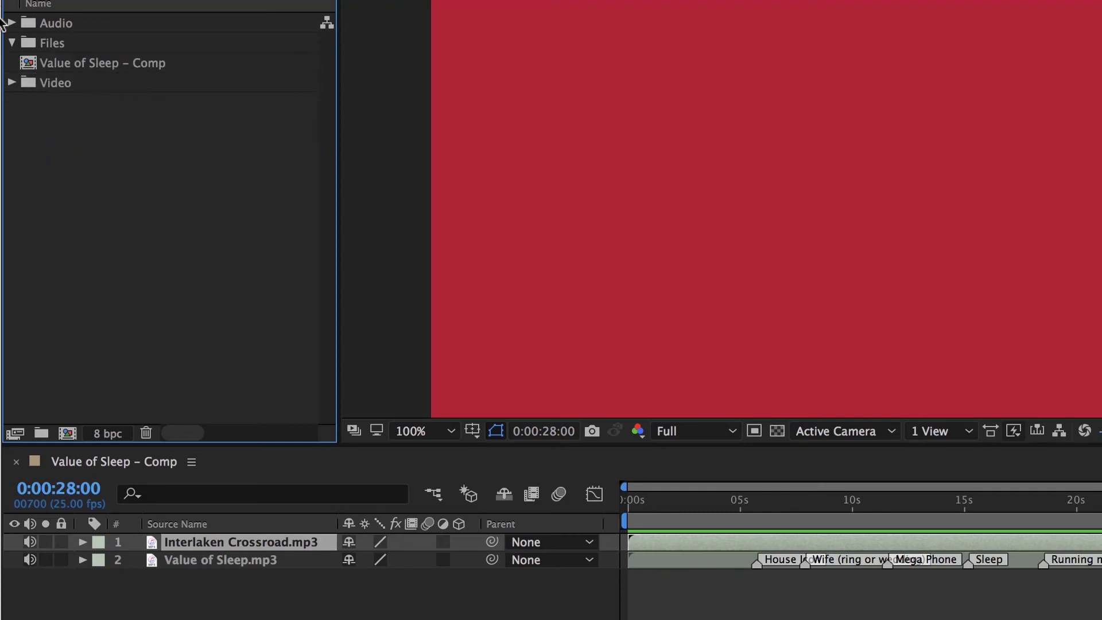
pyautogui.click(12, 42)
pyautogui.click(802, 522)
pyautogui.press('Home')
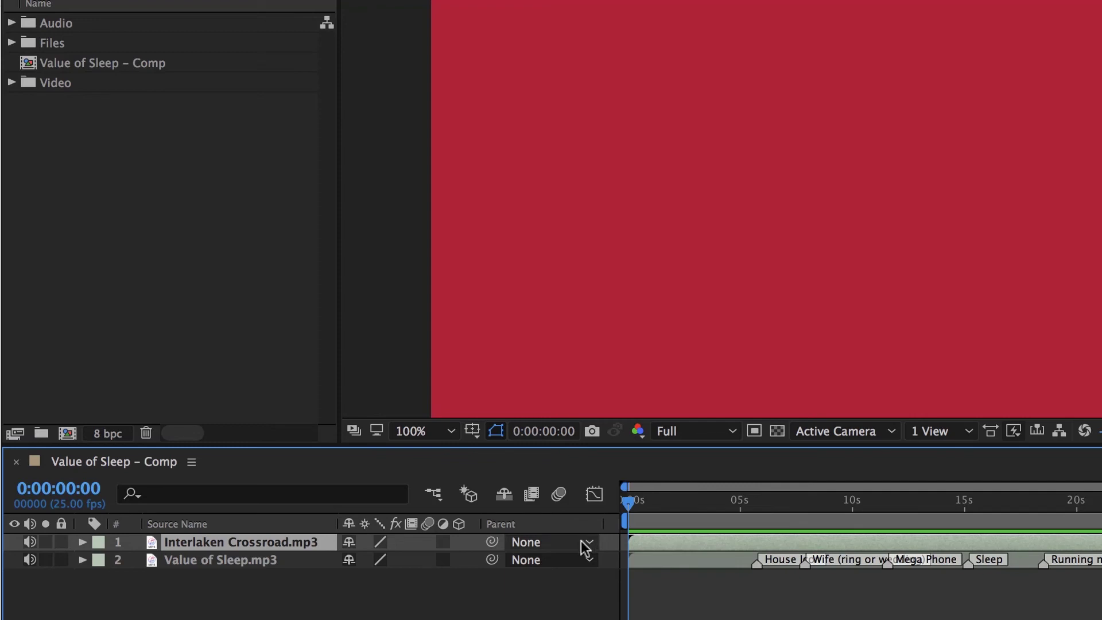
# - Preview the comp's opening, then lower the Interlaken Crossroad music to about -6 dB
pyautogui.press('space')
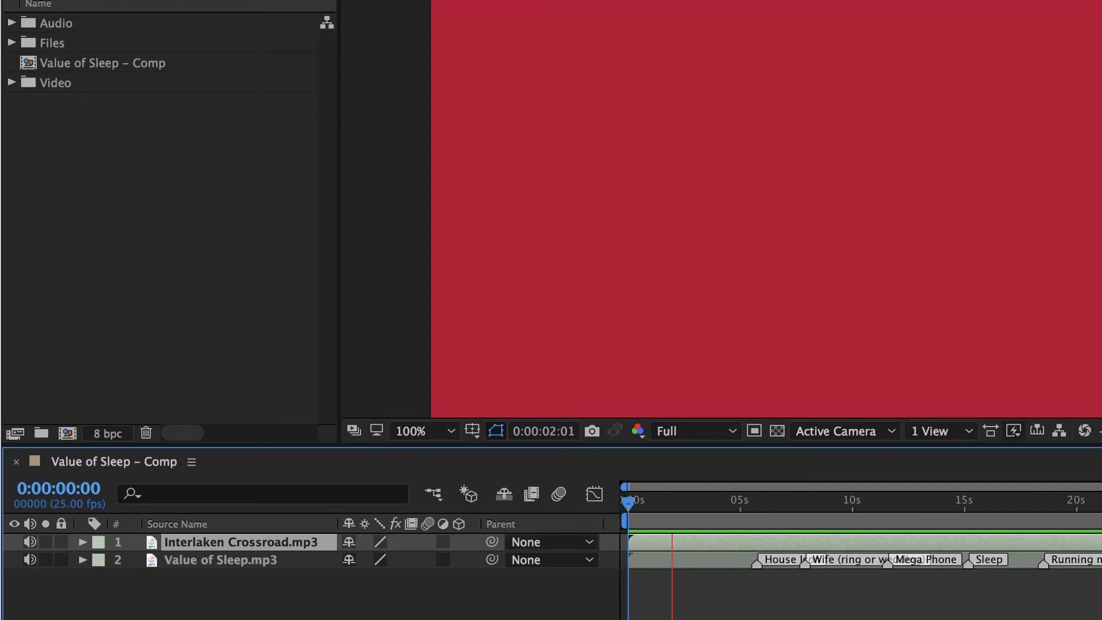
pyautogui.press('space')
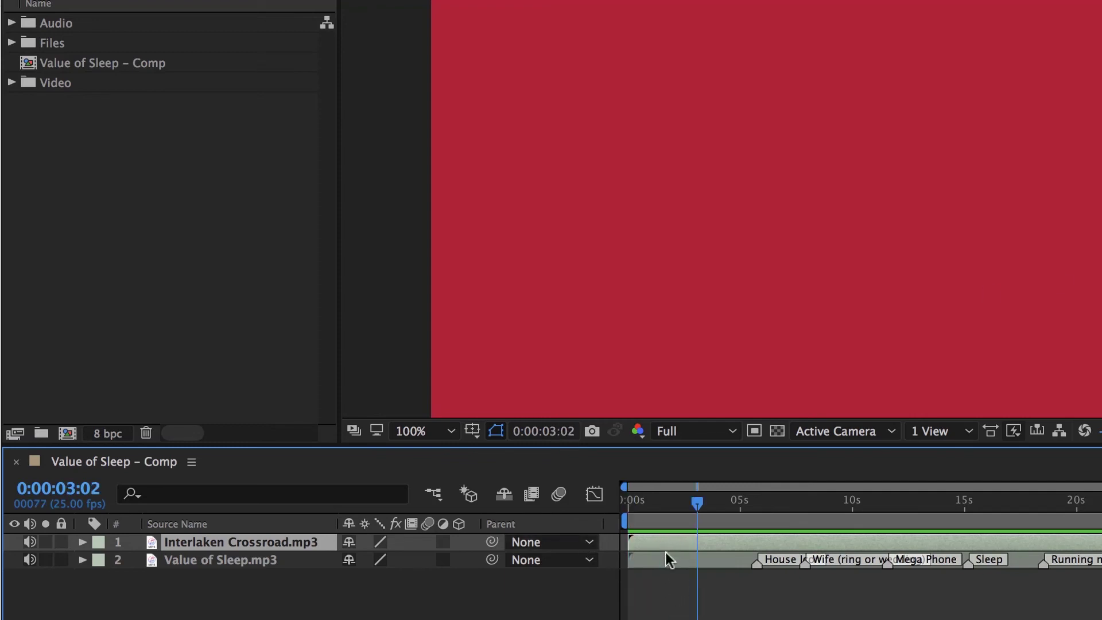
pyautogui.click(198, 564)
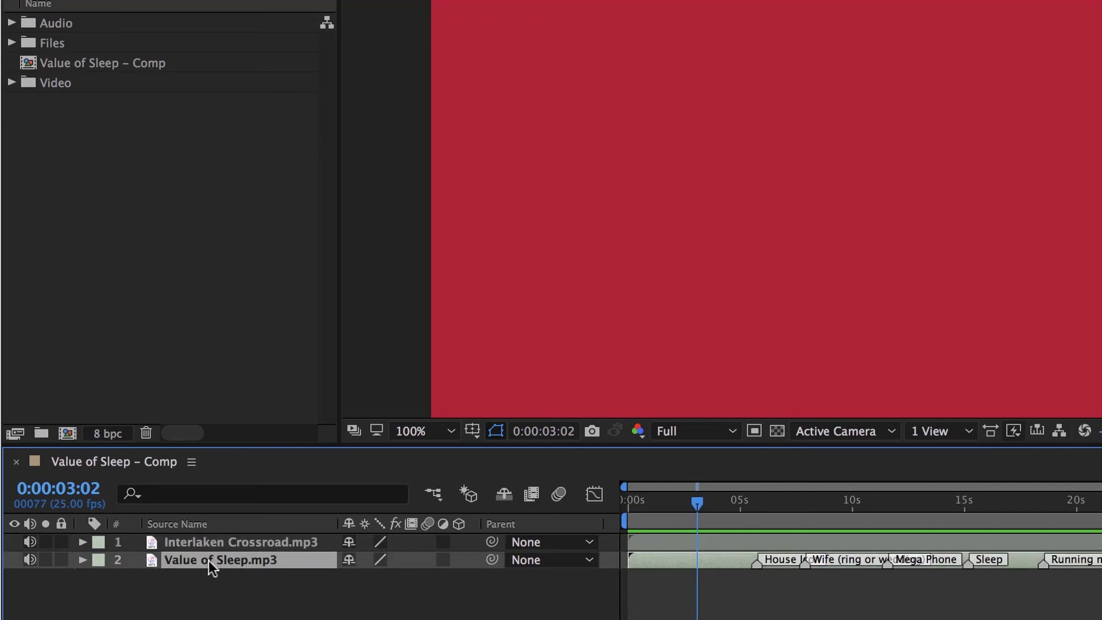
pyautogui.click(202, 543)
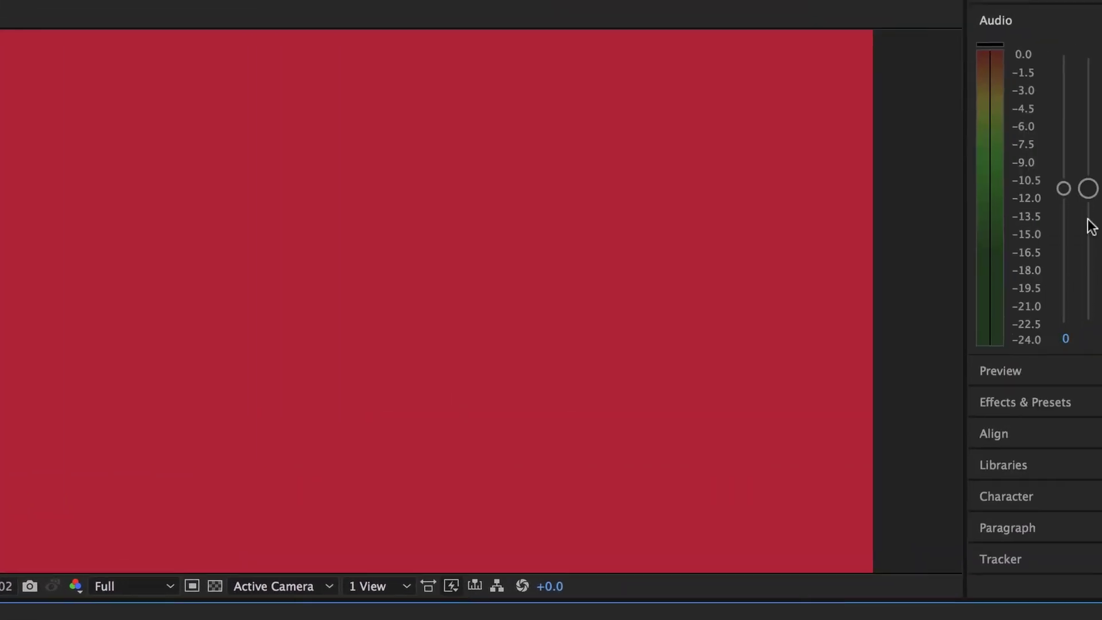
pyautogui.moveTo(1083, 191); pyautogui.dragTo(1087, 261)
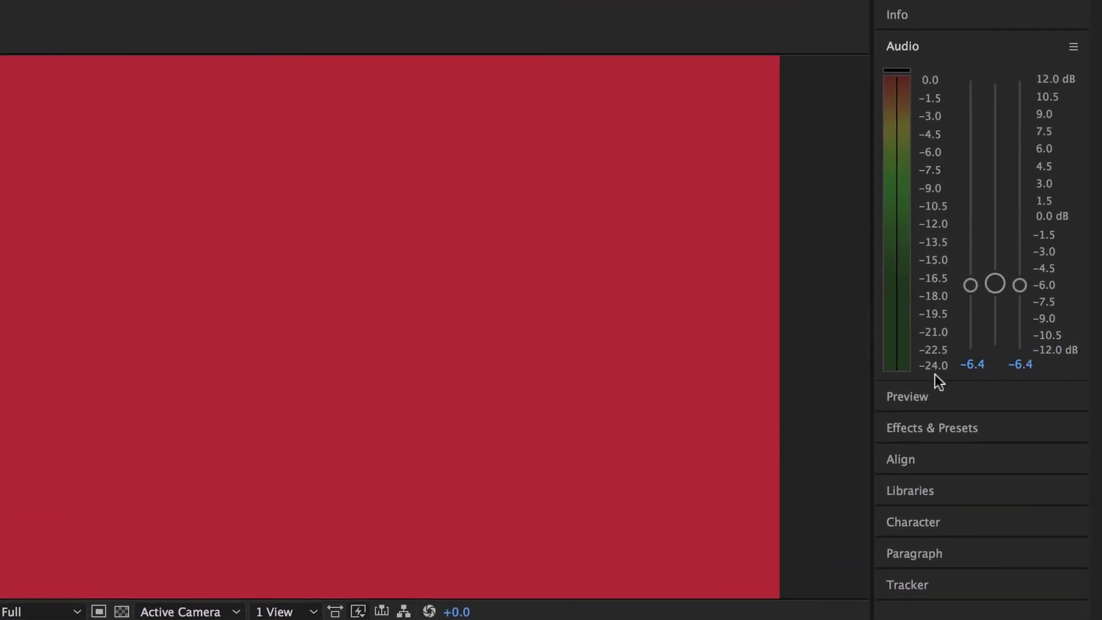
# - Set the Interlaken Crossroad music to -9.8 dB and preview the mix
pyautogui.moveTo(994, 284); pyautogui.dragTo(994, 316)
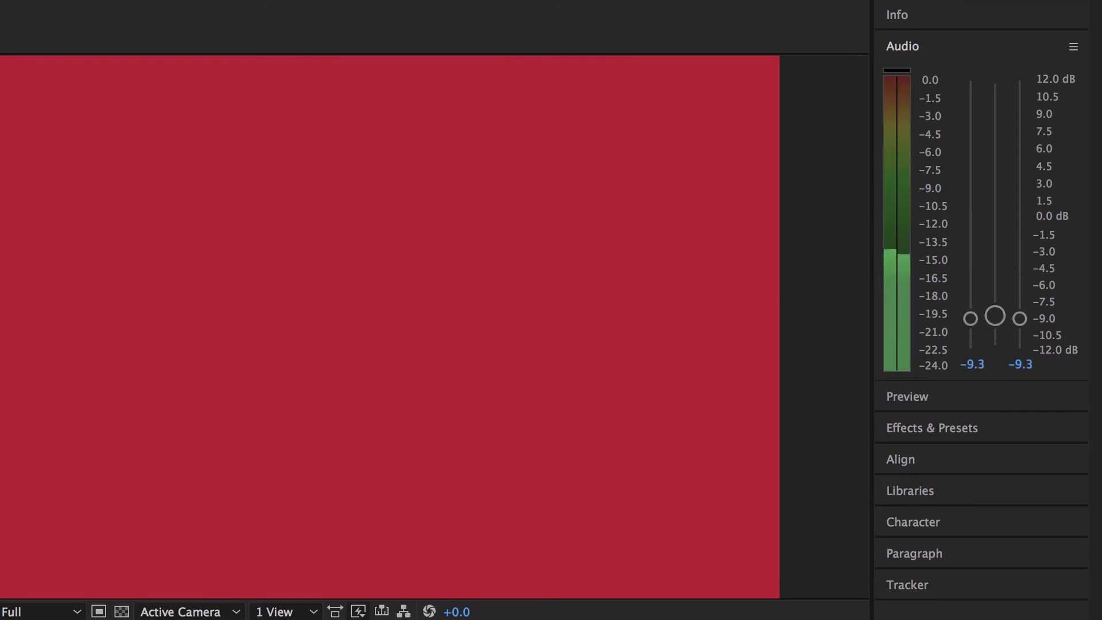
pyautogui.press('F2')
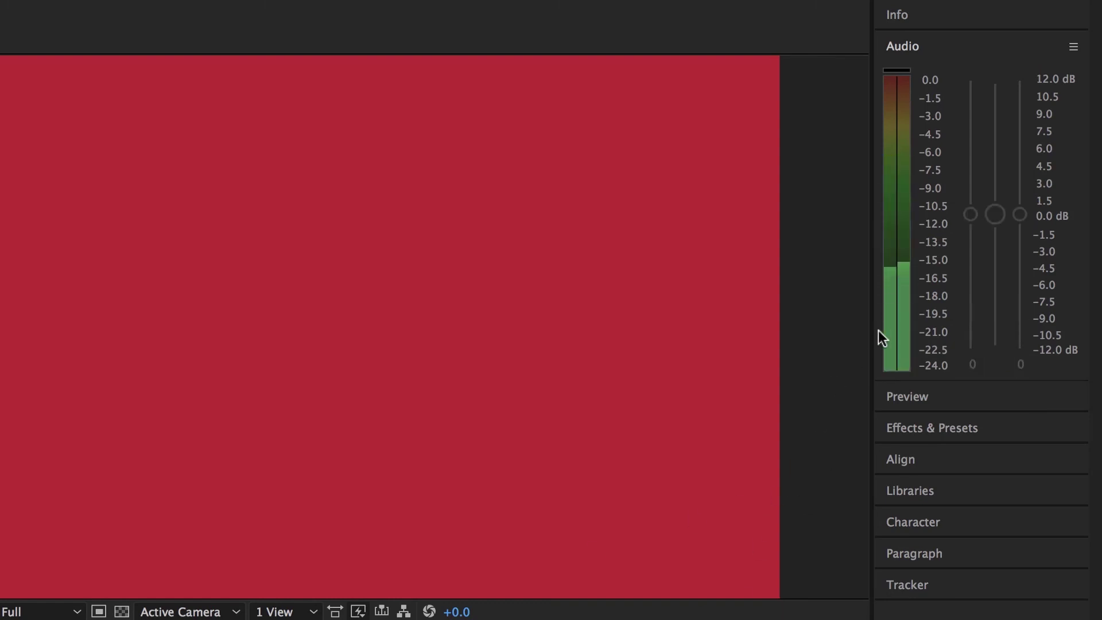
pyautogui.hotkey('ctrl', 'z')
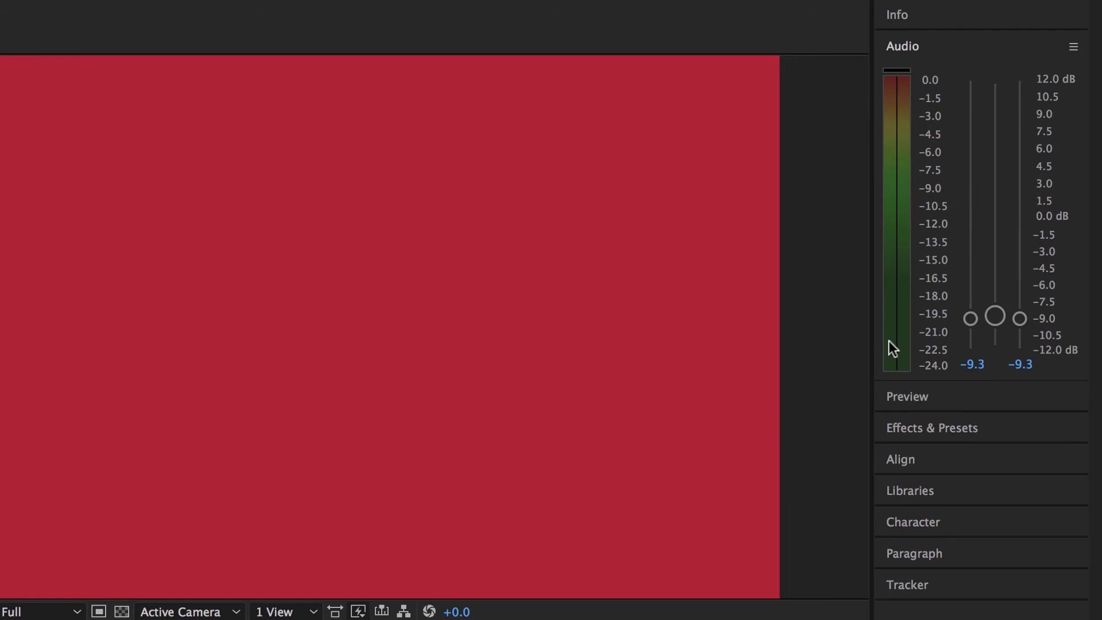
pyautogui.moveTo(995, 325); pyautogui.dragTo(995, 322)
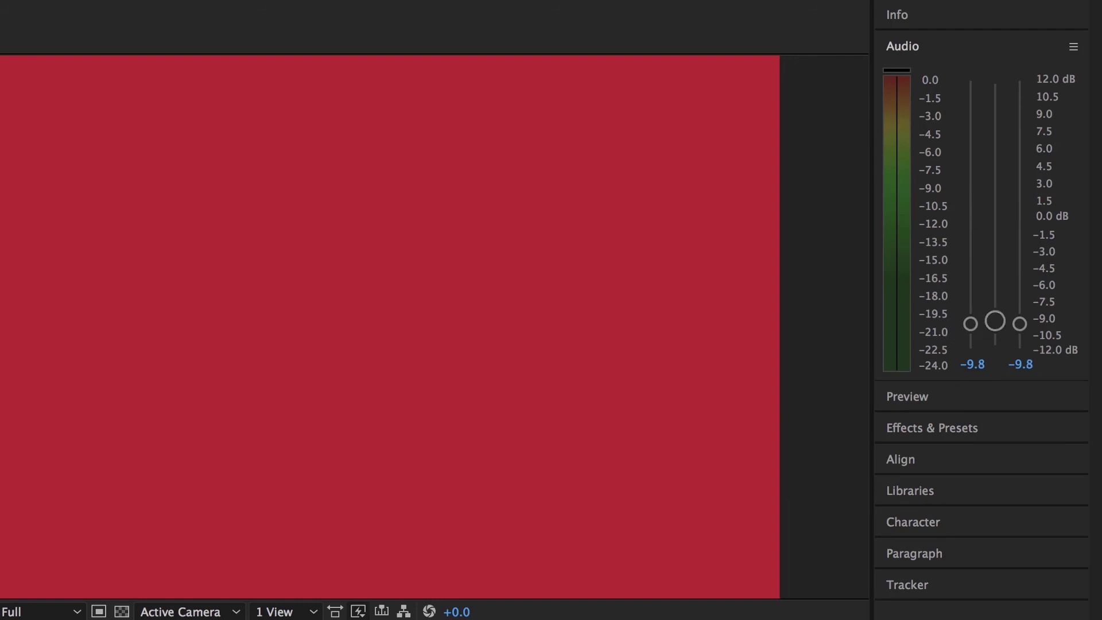
pyautogui.press('space')
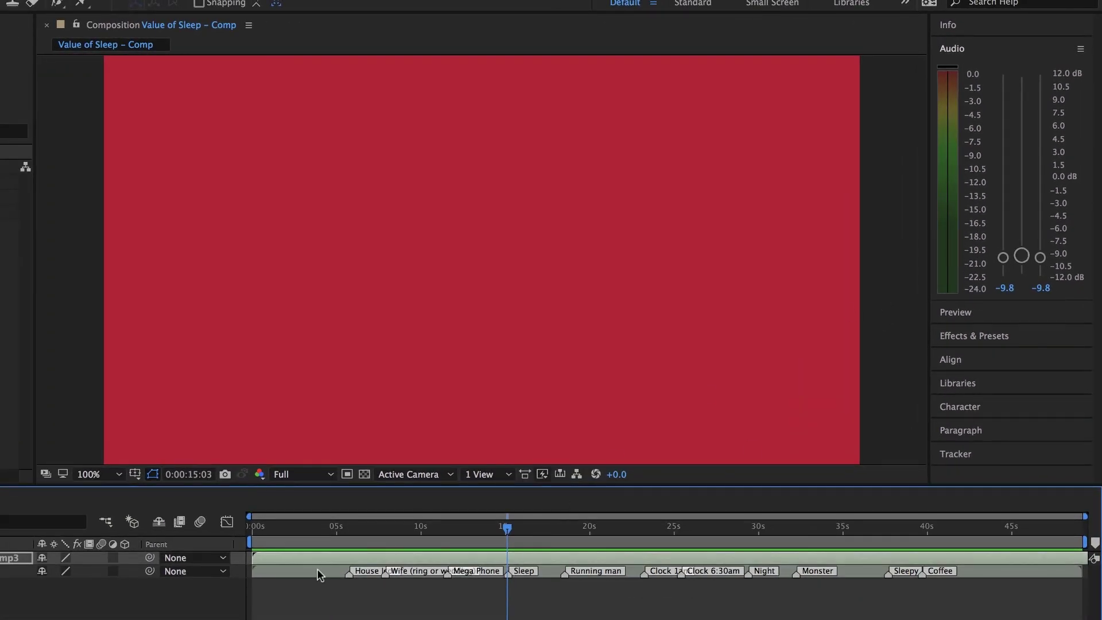
# - Check the voiceover level and lock the music and voiceover layers
pyautogui.click(281, 572)
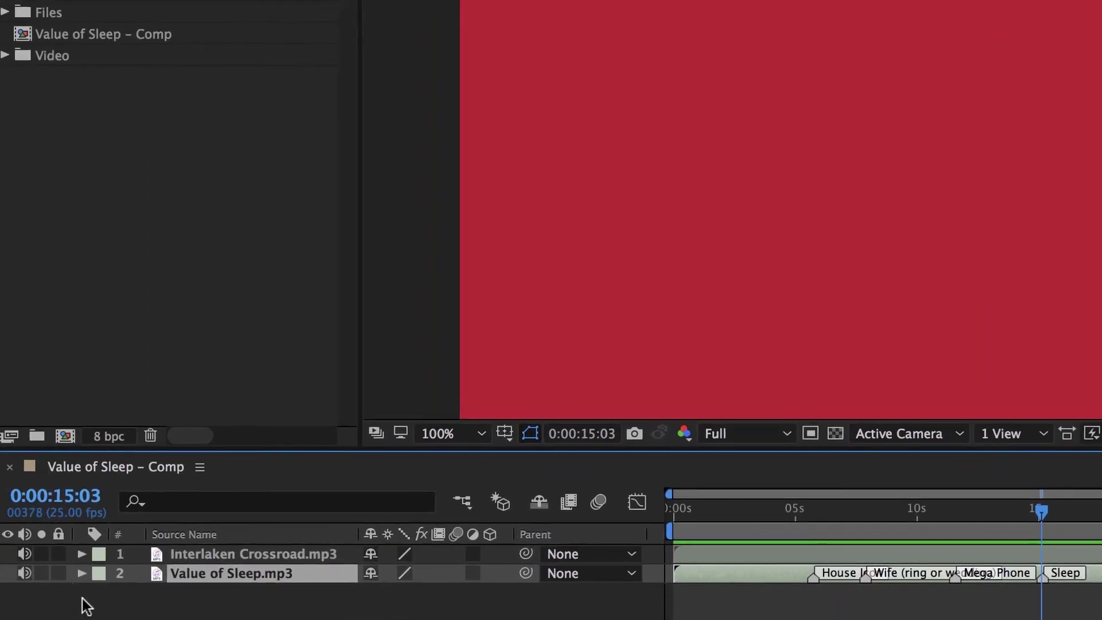
pyautogui.click(67, 557)
pyautogui.click(67, 573)
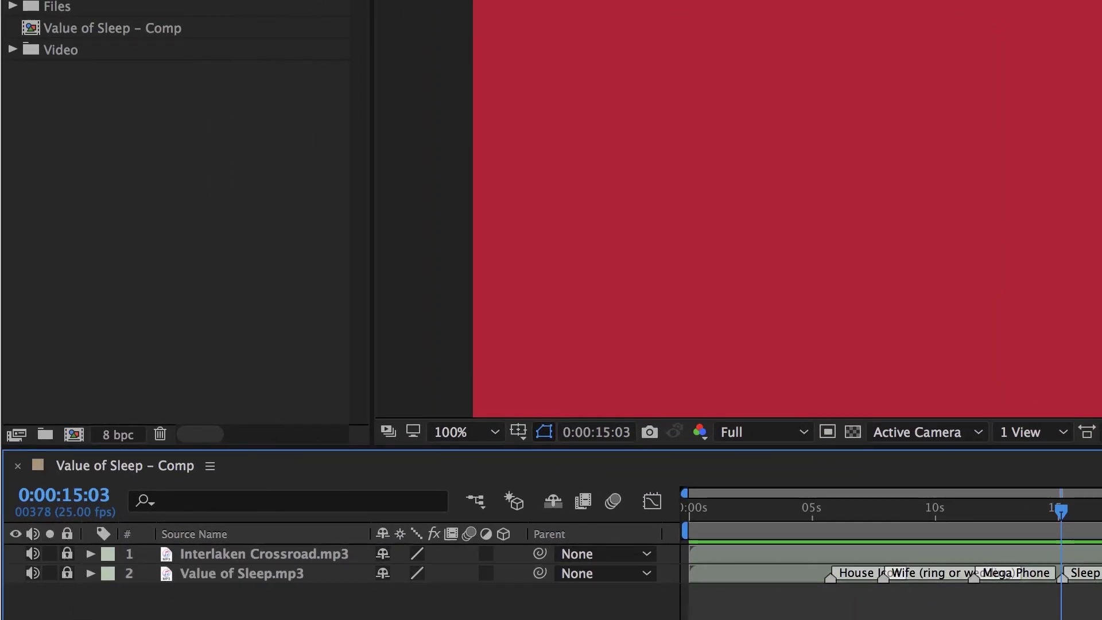